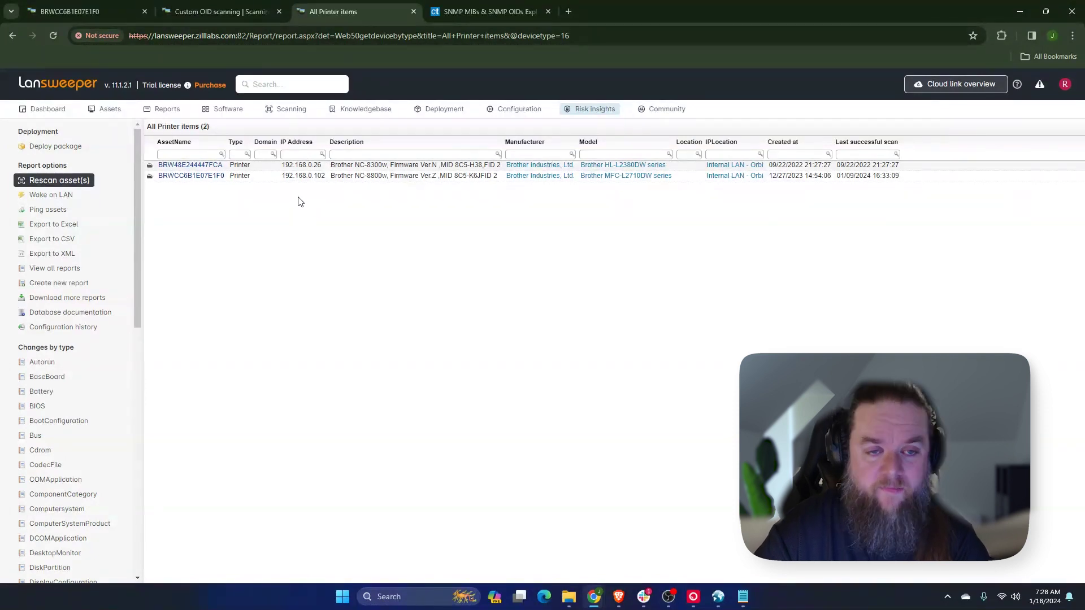
{"action": "left_click", "coordinate": [478, 12]}
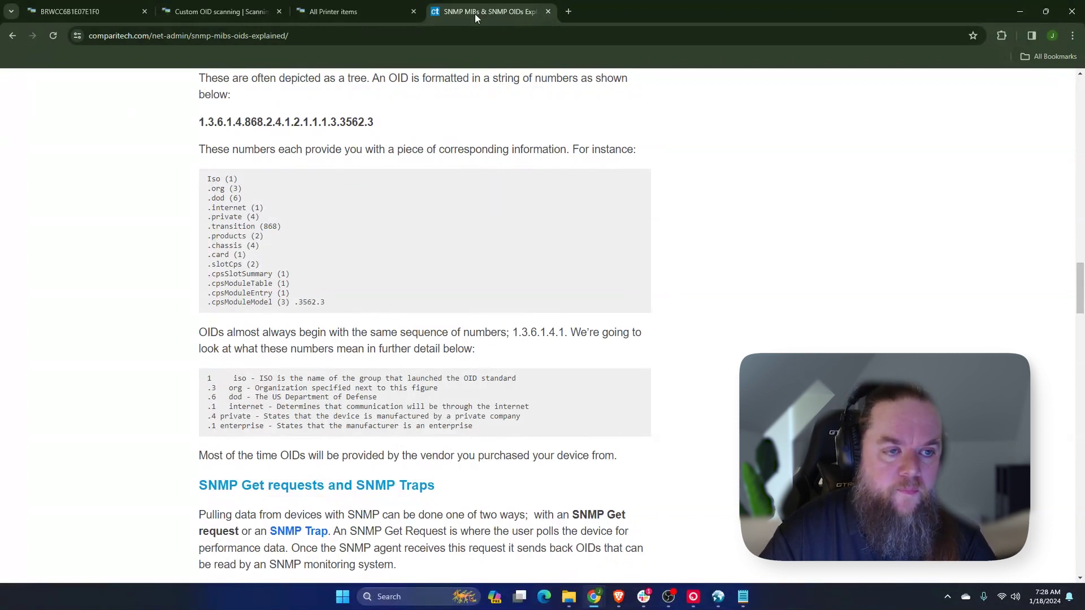
{"action": "left_click", "coordinate": [335, 15]}
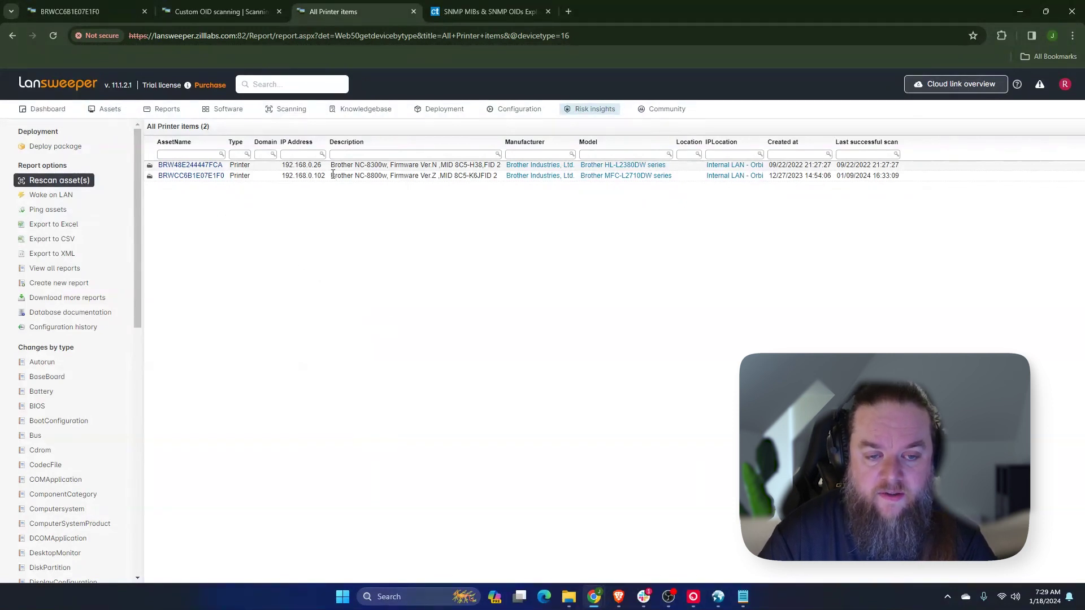
Review the BRWCC6B1E07E1F0 printer's firmware description, then open its asset page and return.
{"action": "left_click_drag", "start_coordinate": [332, 174], "coordinate": [501, 177]}
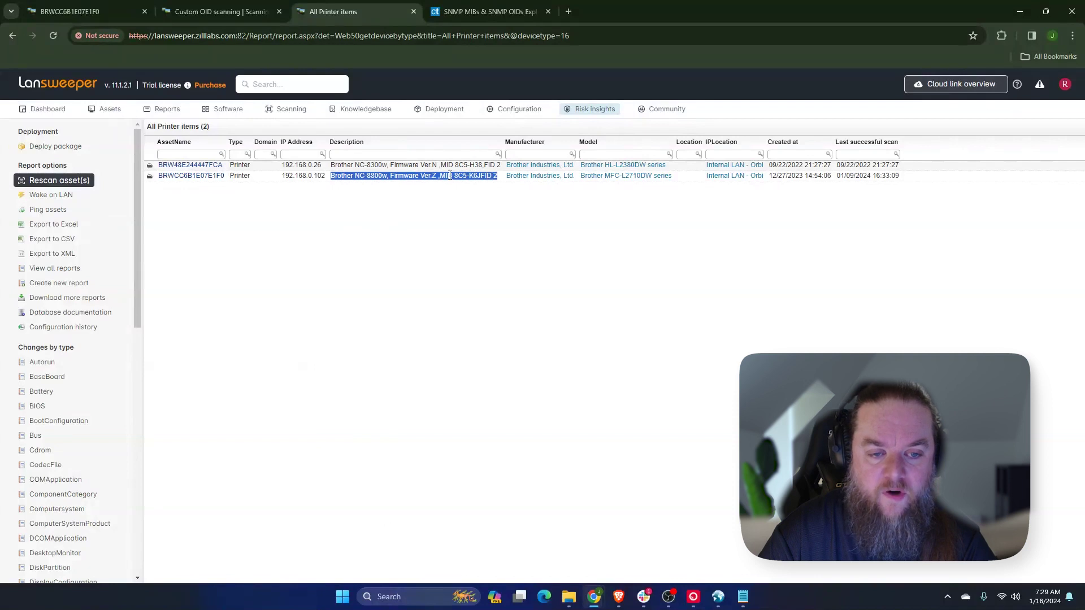
{"action": "left_click", "coordinate": [427, 177]}
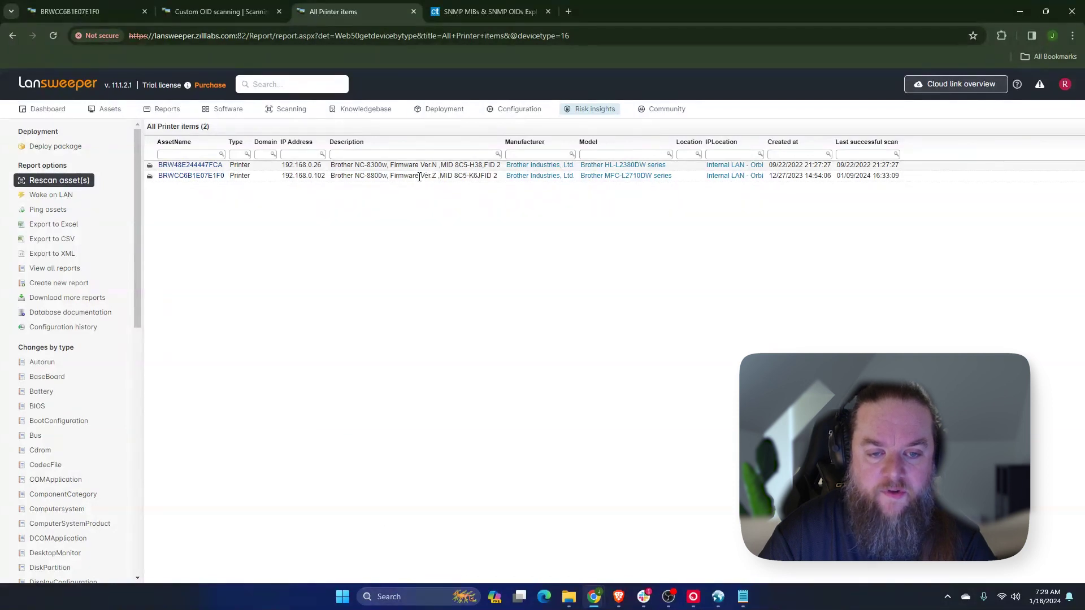
{"action": "left_click_drag", "start_coordinate": [419, 178], "coordinate": [493, 176]}
{"action": "left_click", "coordinate": [452, 175]}
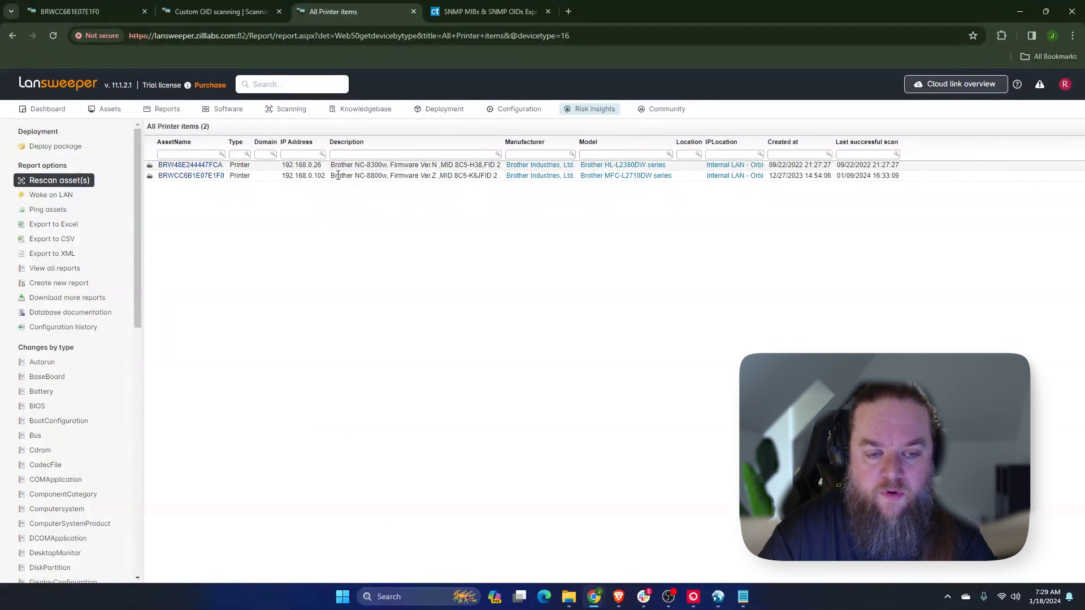
{"action": "left_click_drag", "start_coordinate": [332, 175], "coordinate": [499, 180]}
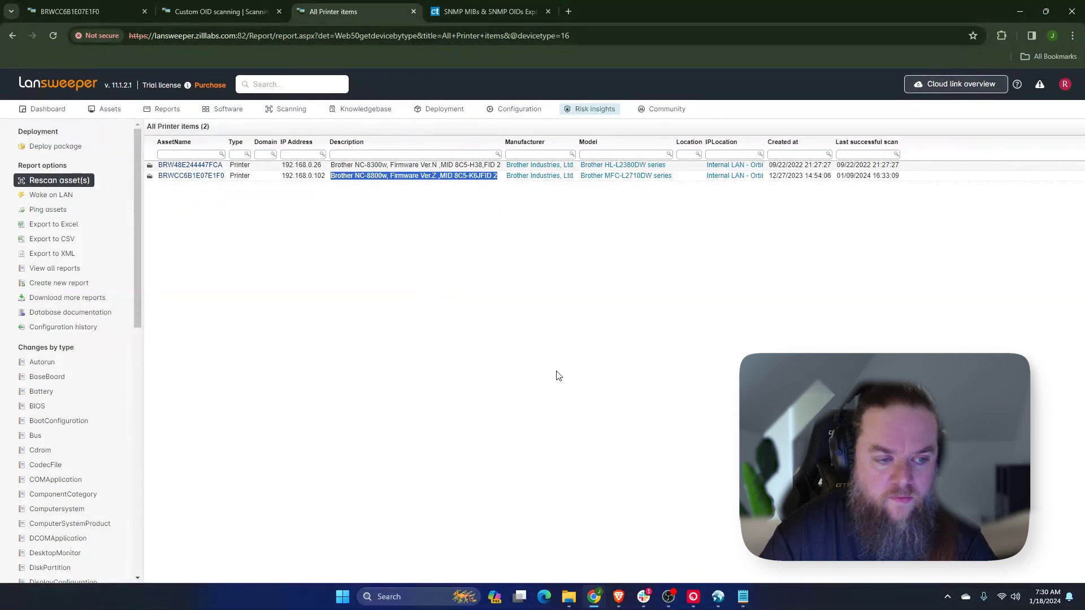
{"action": "left_click", "coordinate": [182, 177]}
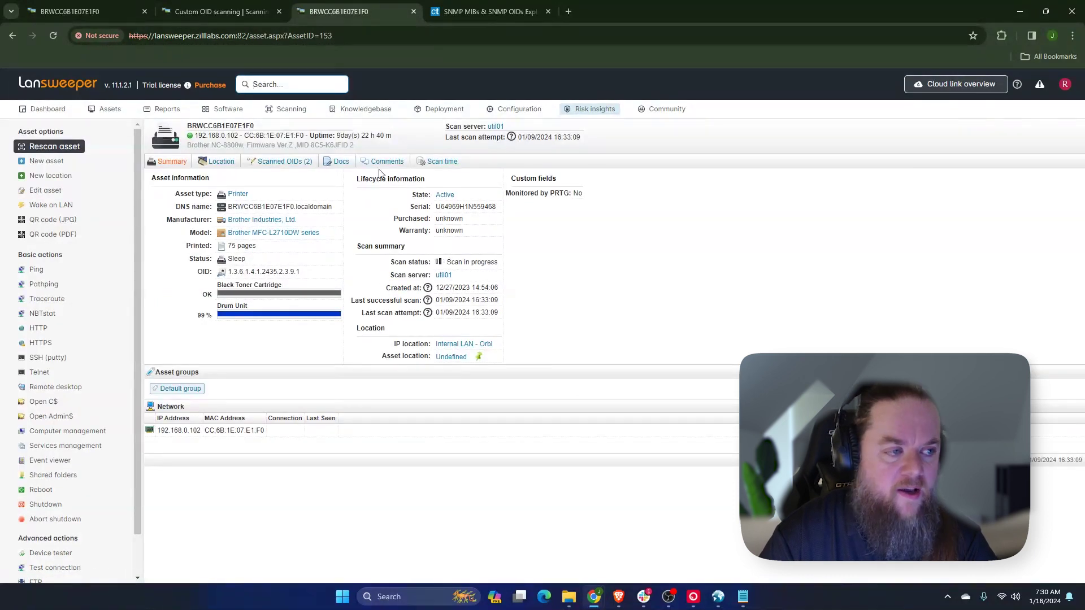
{"action": "left_click", "coordinate": [12, 35]}
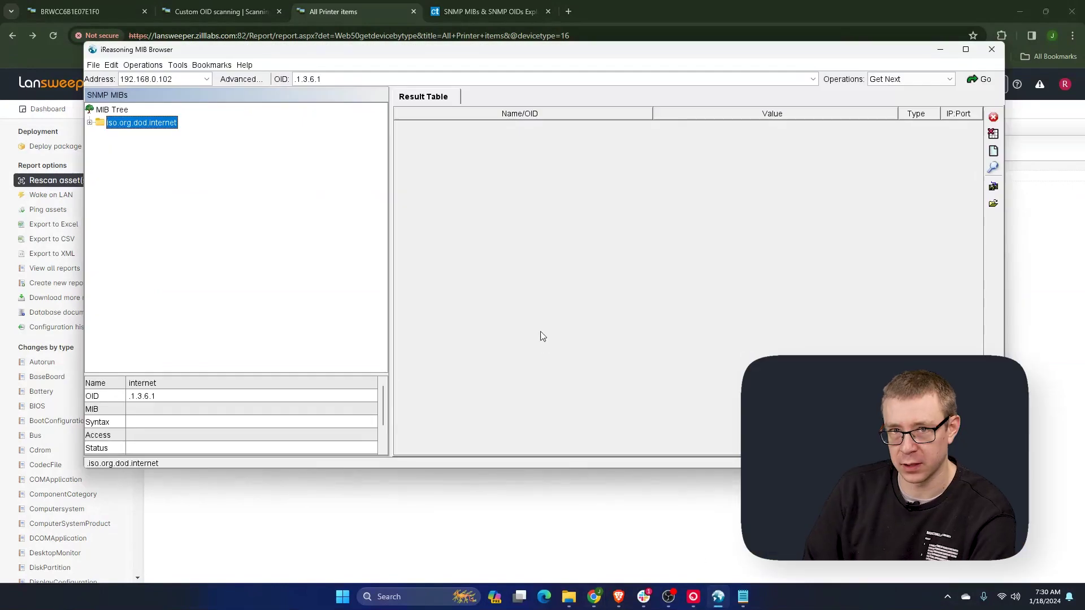
Shrink the MIB Browser window and place it below the Lansweeper printer list.
{"action": "left_click_drag", "start_coordinate": [430, 54], "coordinate": [496, 200]}
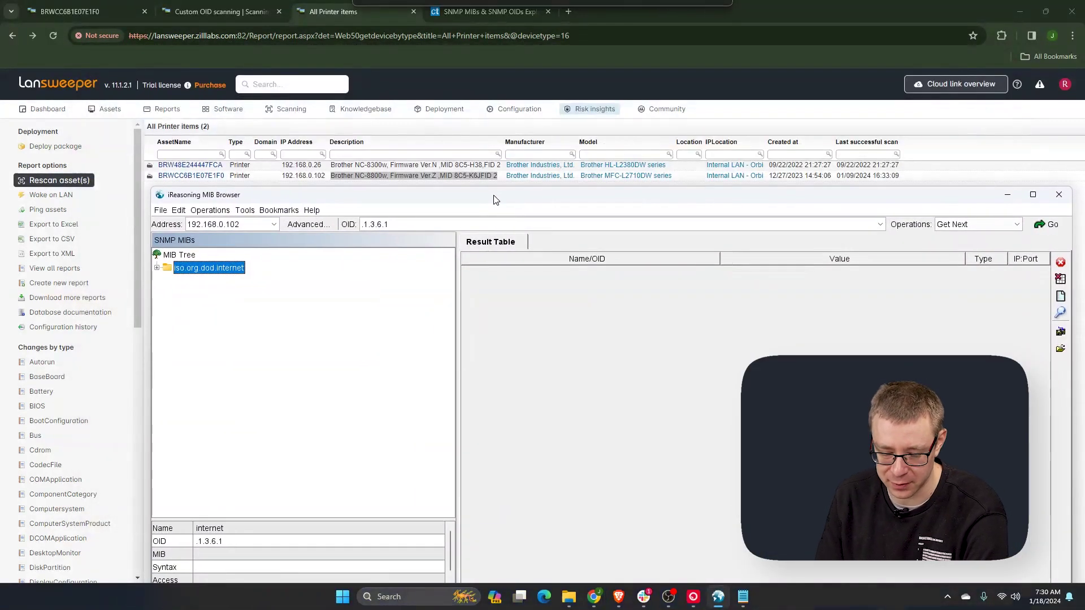
{"action": "left_click_drag", "start_coordinate": [152, 190], "coordinate": [279, 281]}
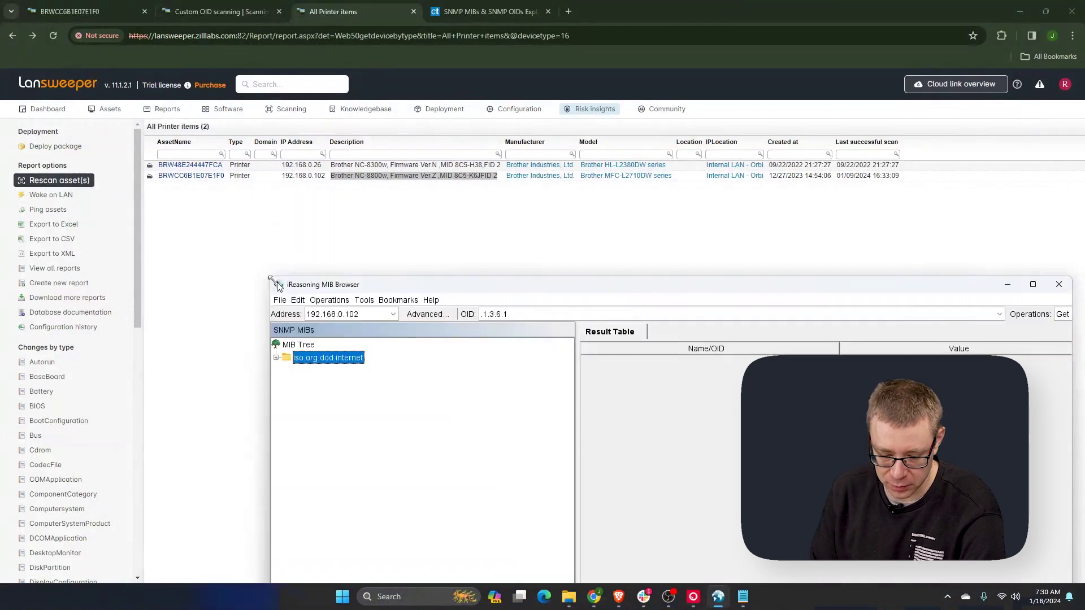
{"action": "left_click_drag", "start_coordinate": [349, 290], "coordinate": [216, 210]}
{"action": "left_click_drag", "start_coordinate": [411, 214], "coordinate": [449, 217]}
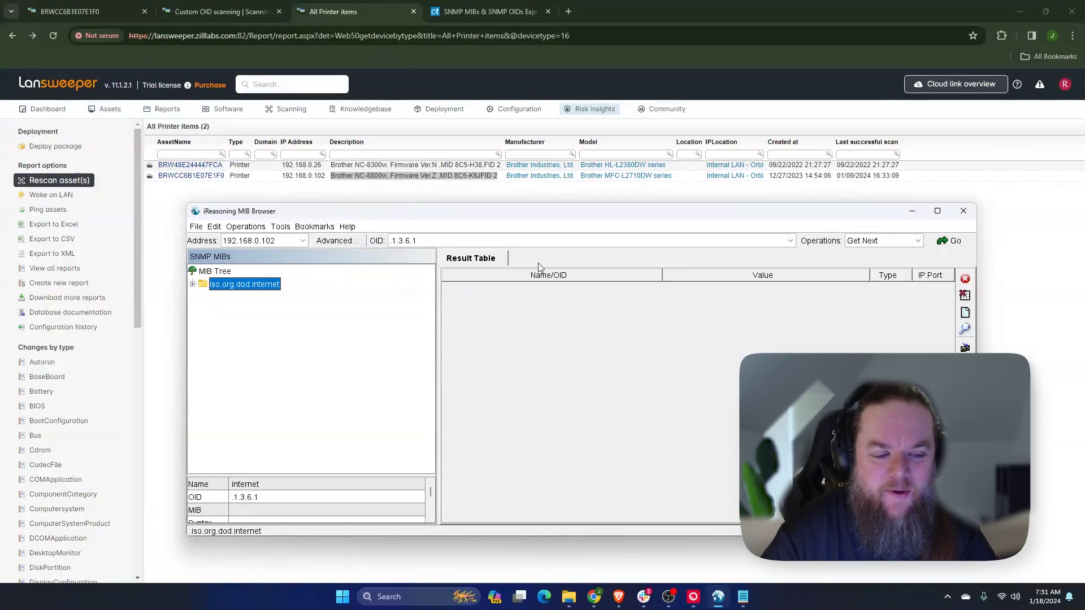
{"action": "left_click_drag", "start_coordinate": [274, 215], "coordinate": [256, 203]}
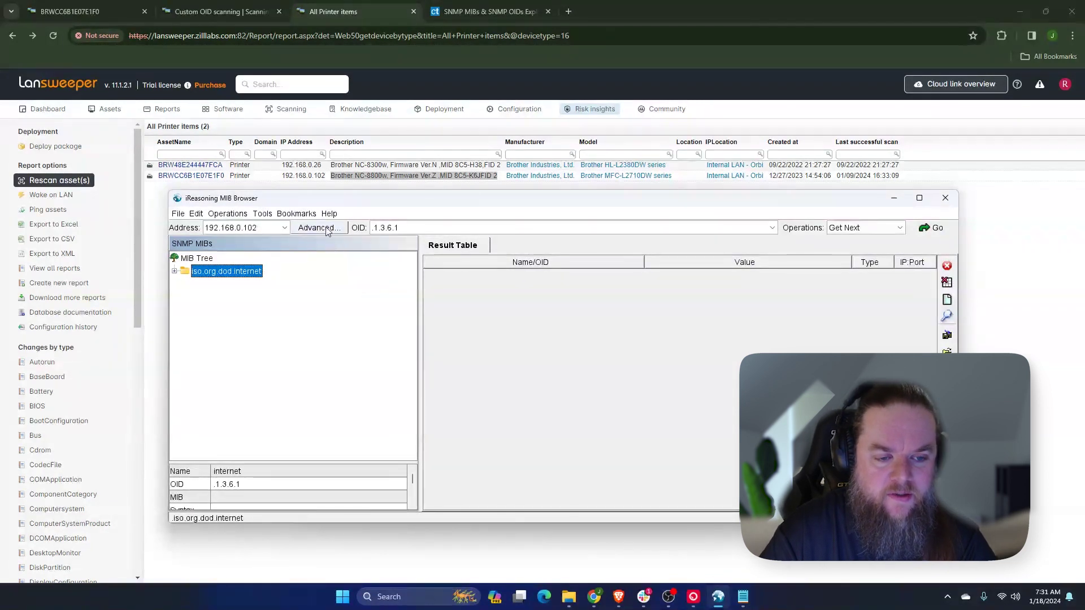
{"action": "mouse_move", "coordinate": [309, 195]}
{"action": "left_mouse_down"}
{"action": "mouse_move", "coordinate": [317, 210]}
{"action": "mouse_move", "coordinate": [322, 200]}
{"action": "left_mouse_up"}
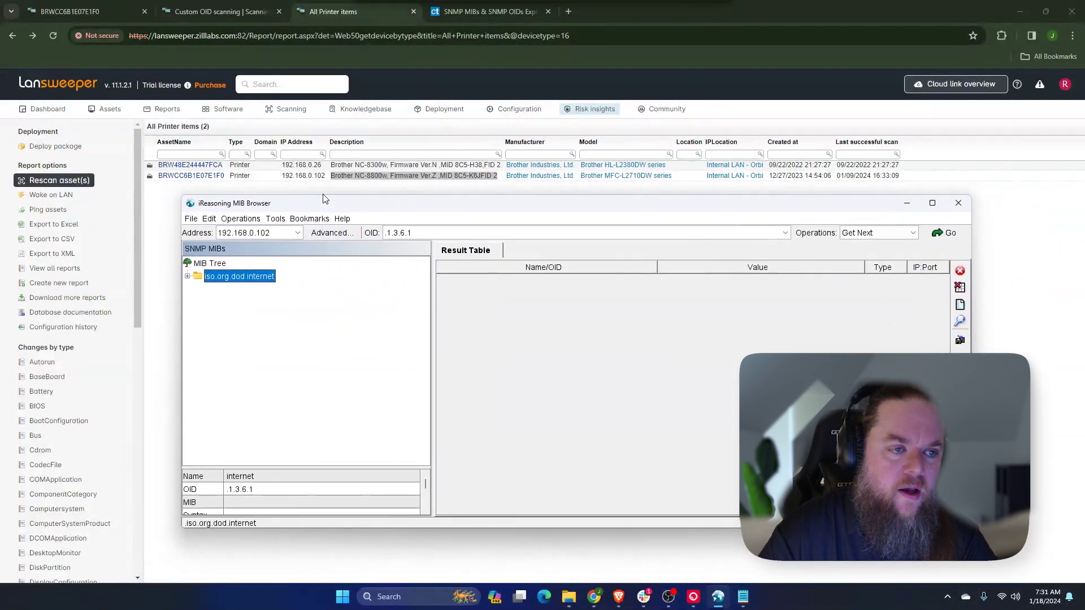
Open the MIB importer from the Custom OID scanning targets page.
{"action": "left_click", "coordinate": [220, 12]}
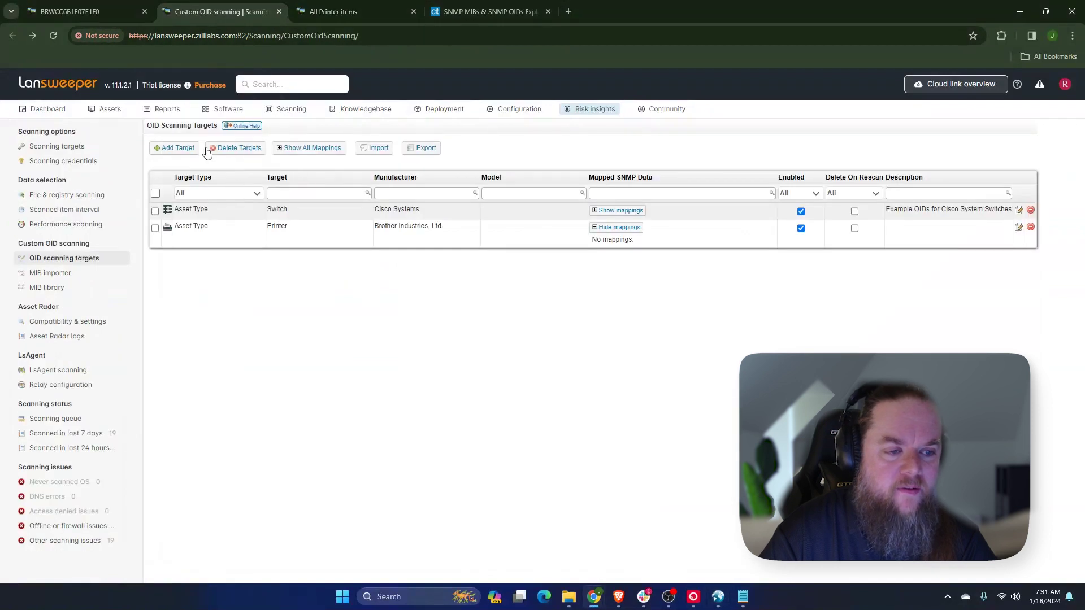
{"action": "mouse_move", "coordinate": [172, 117]}
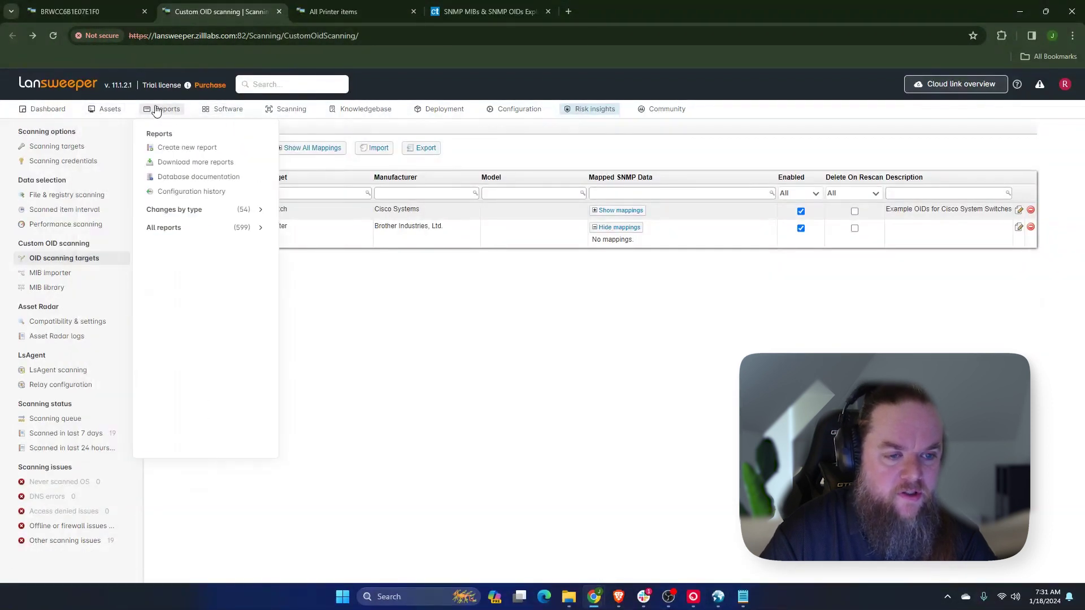
{"action": "mouse_move", "coordinate": [281, 113]}
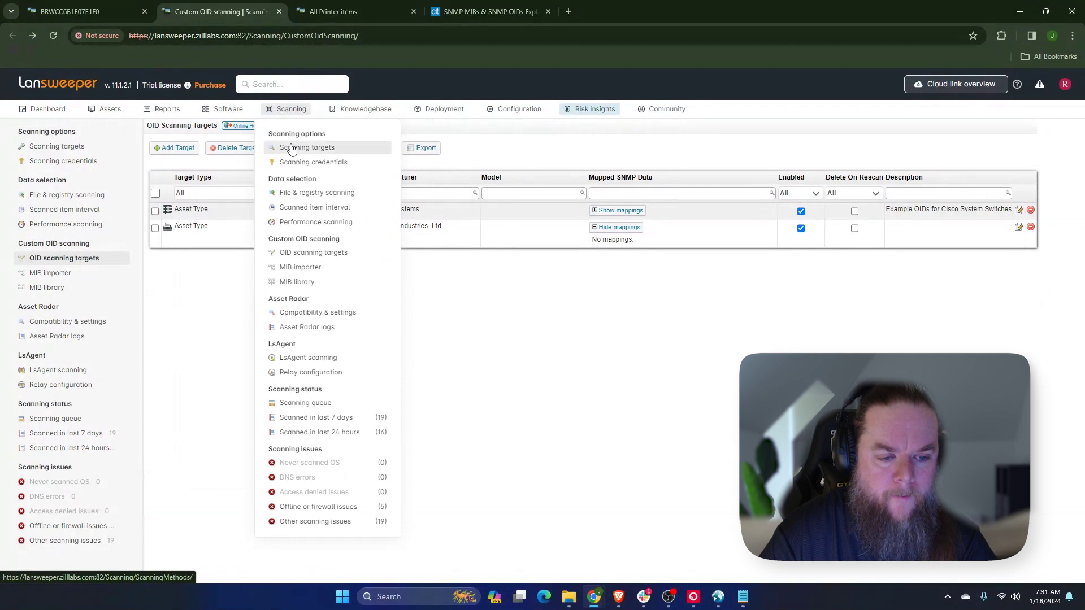
{"action": "left_click", "coordinate": [311, 274]}
Import BROTHER-MIB.mib from C:\tmp into the MIB importer.
{"action": "left_click", "coordinate": [169, 150]}
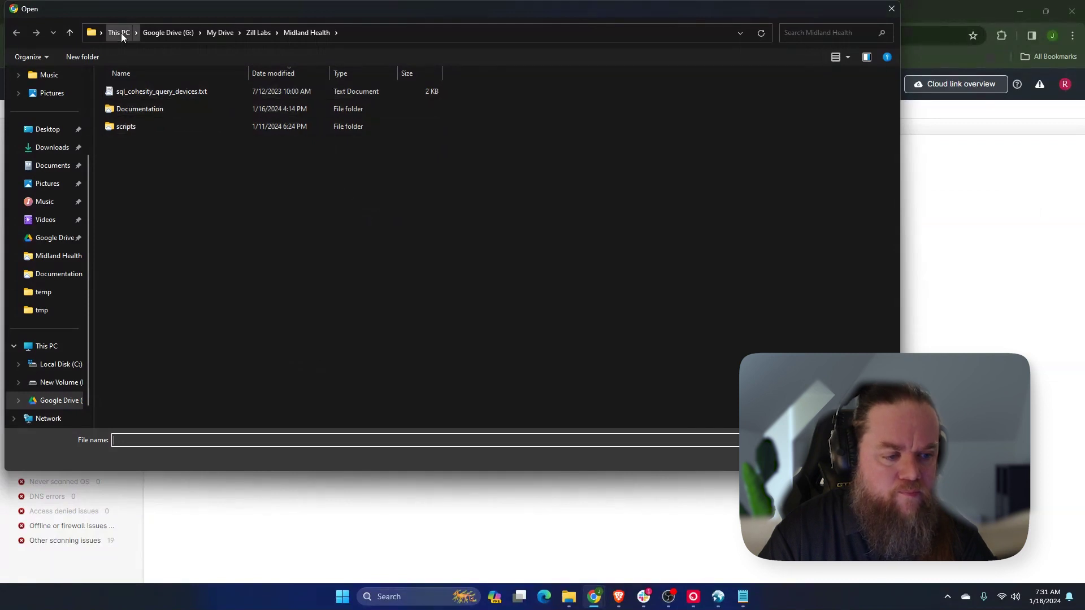
{"action": "left_click", "coordinate": [119, 32]}
{"action": "double_click", "coordinate": [161, 101]}
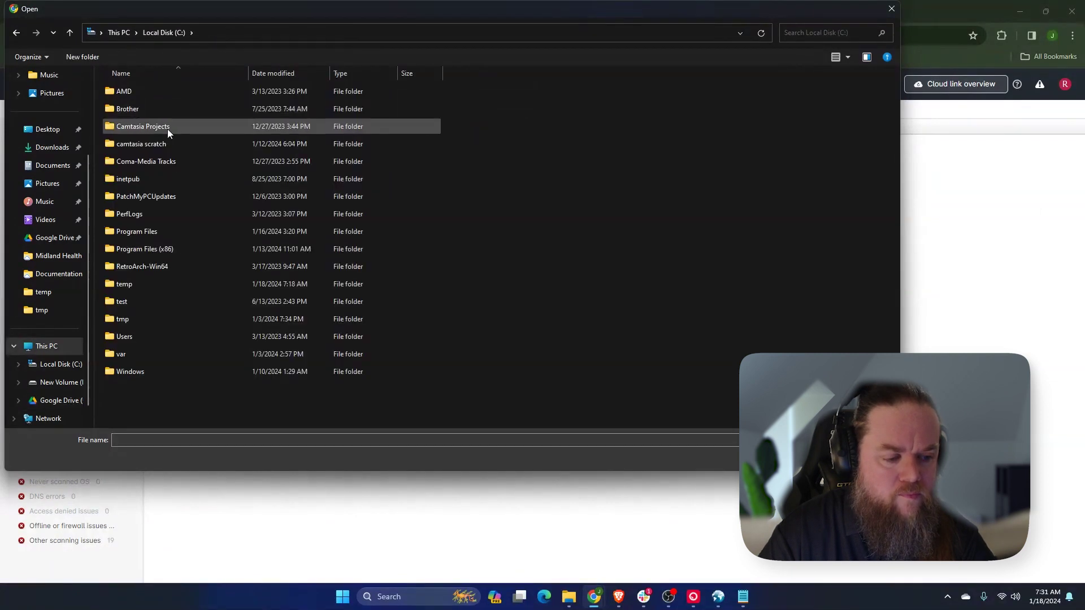
{"action": "double_click", "coordinate": [110, 320]}
{"action": "left_click", "coordinate": [141, 92]}
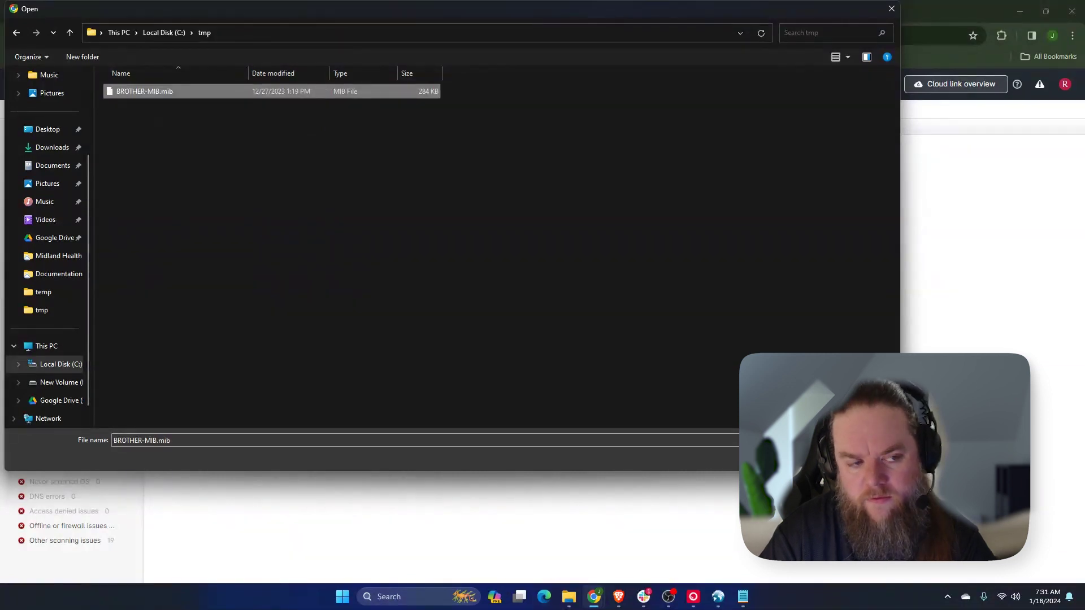
{"action": "key", "text": "Return"}
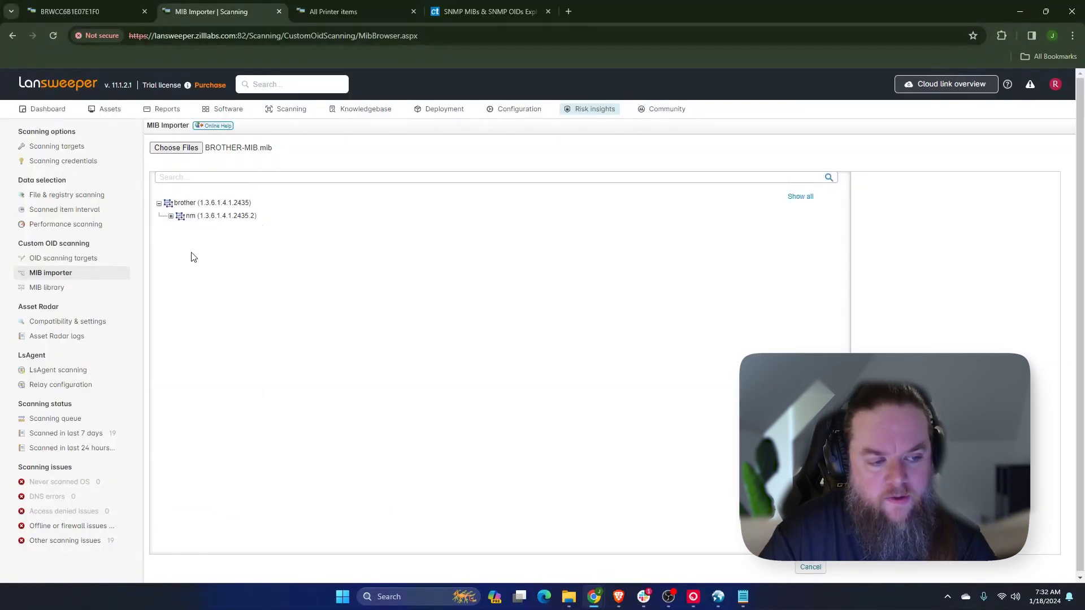
Expand the nm, system_, net_peripheral, interface and np card branches of the Brother MIB tree.
{"action": "left_click", "coordinate": [171, 217]}
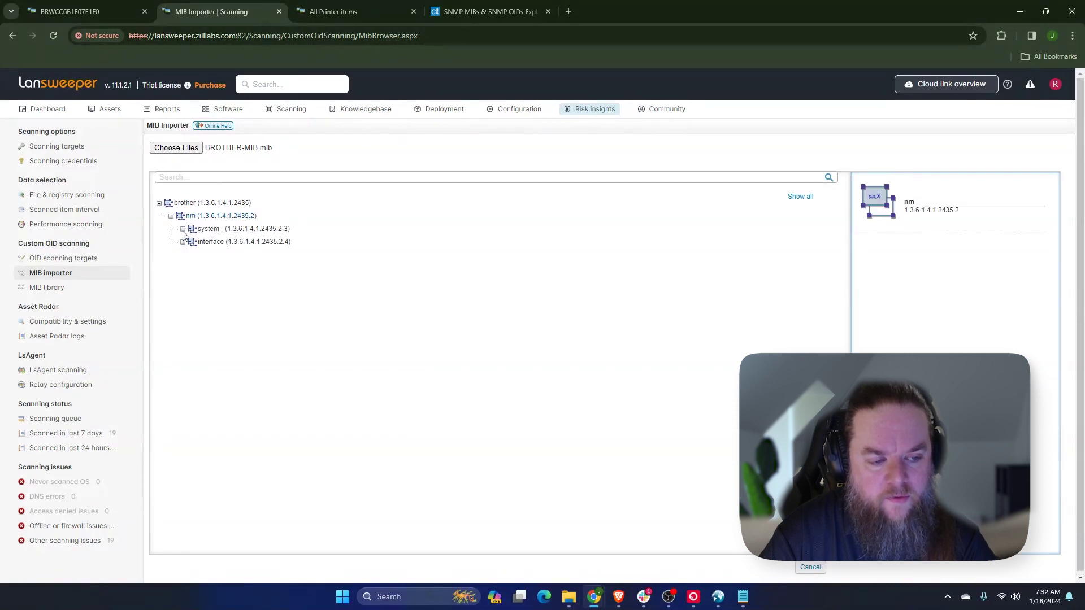
{"action": "left_click", "coordinate": [183, 230]}
{"action": "left_click", "coordinate": [195, 243]}
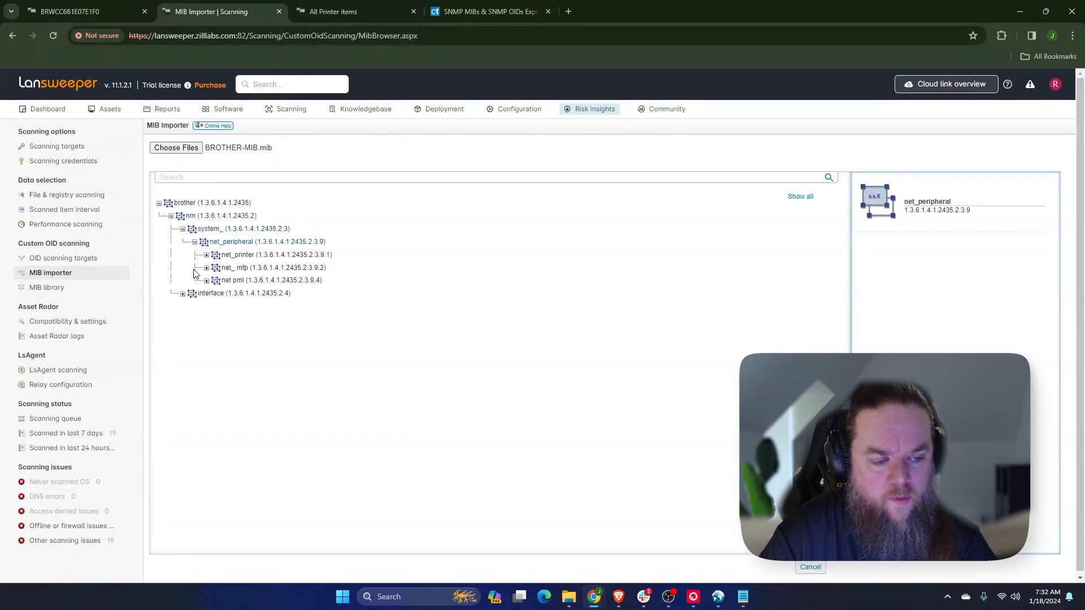
{"action": "left_click", "coordinate": [183, 294]}
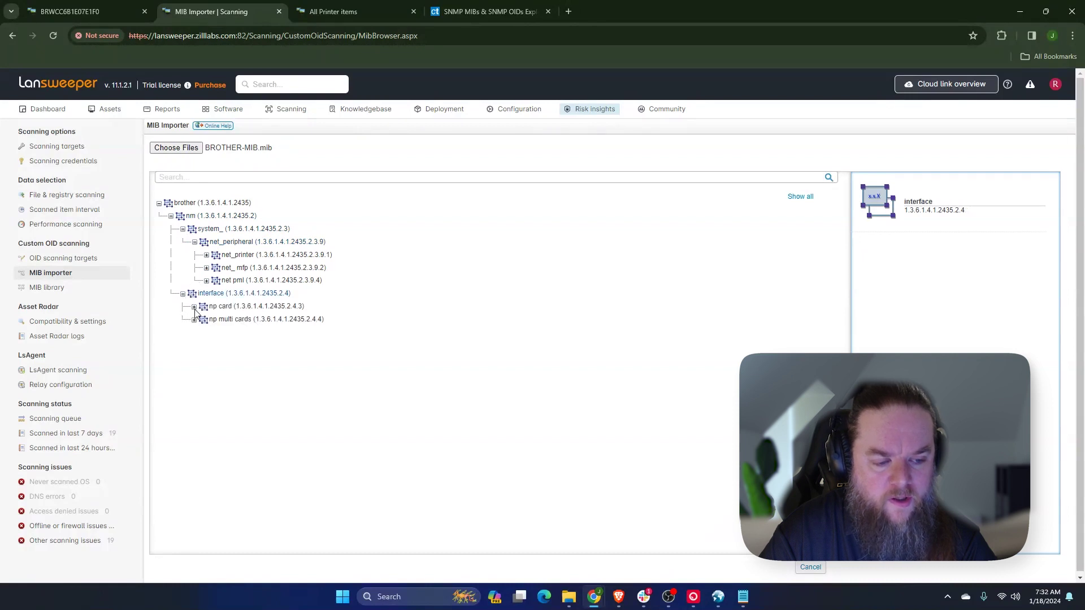
{"action": "left_click", "coordinate": [194, 306]}
{"action": "left_click", "coordinate": [206, 320]}
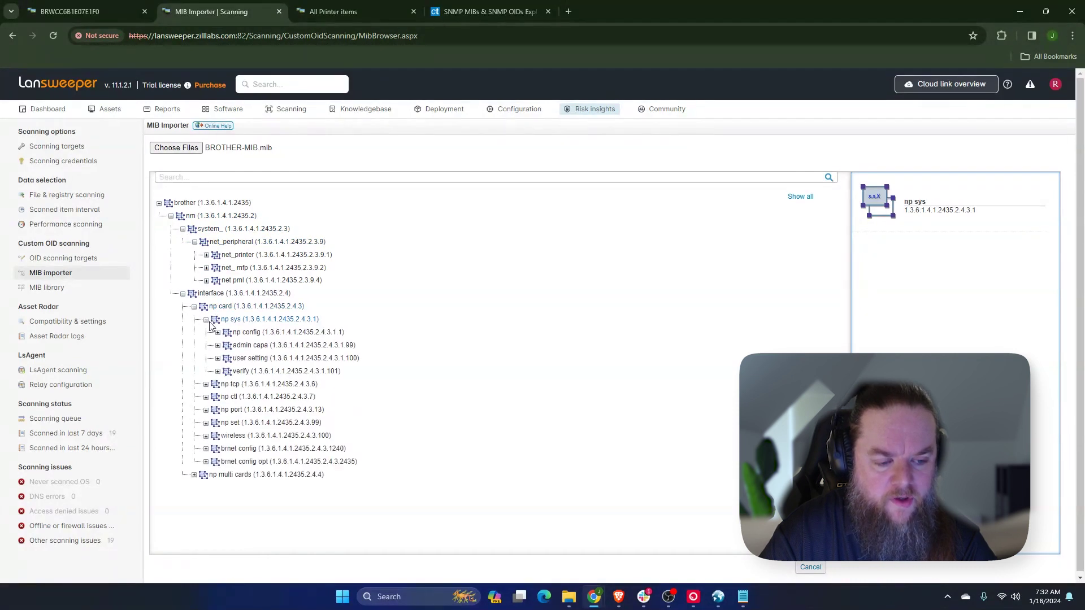
{"action": "left_click", "coordinate": [194, 475]}
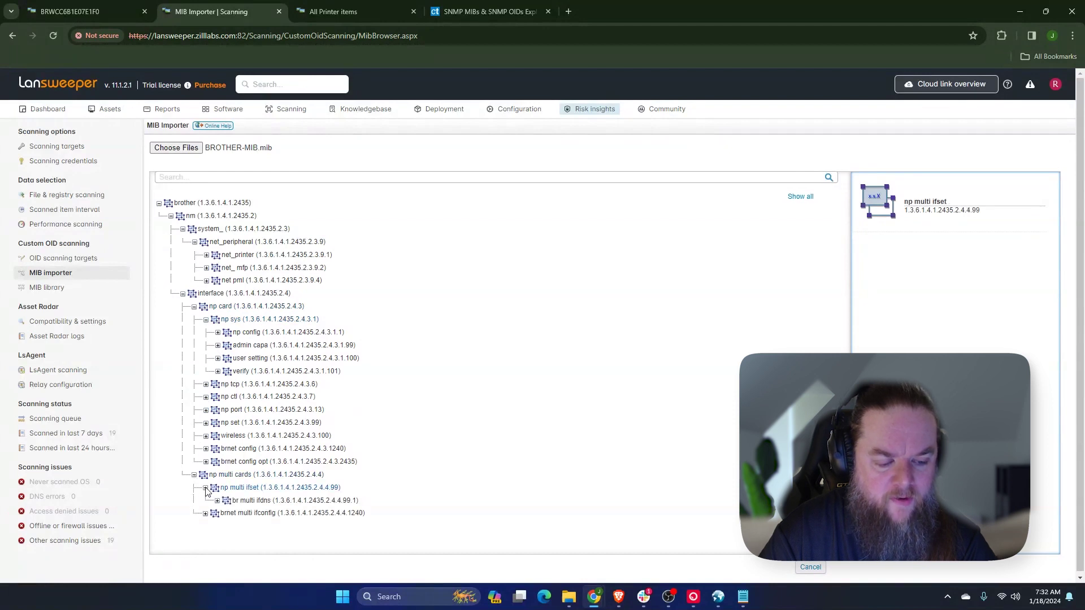
{"action": "left_click", "coordinate": [205, 488]}
{"action": "left_click", "coordinate": [205, 513]}
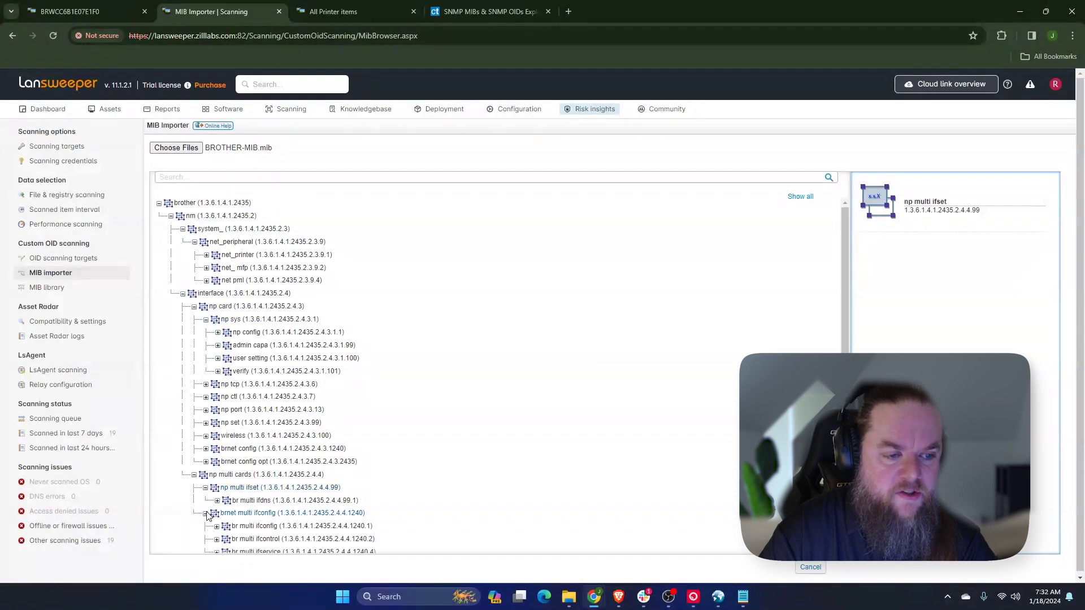
Filter the MIB tree by 'page' and scroll through the matching nodes.
{"action": "left_click", "coordinate": [218, 178]}
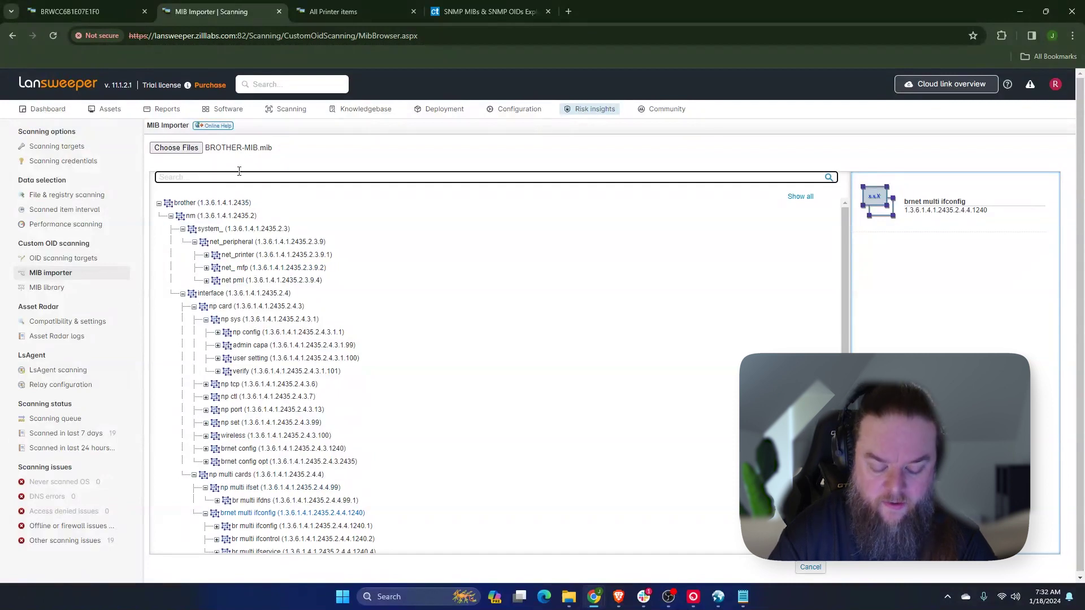
{"action": "type", "text": "page"}
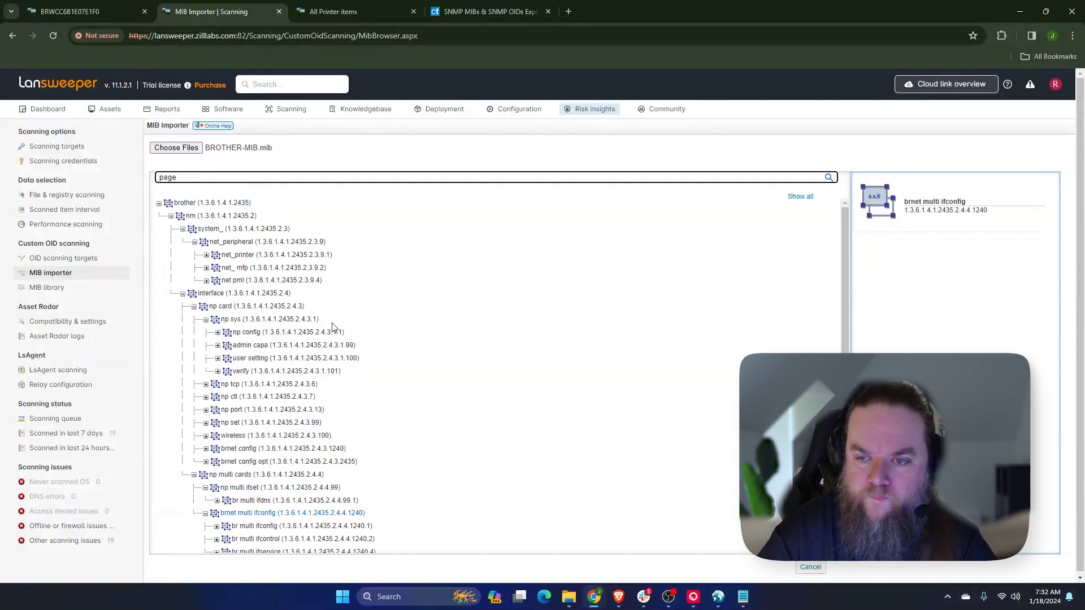
{"action": "key", "text": "Return"}
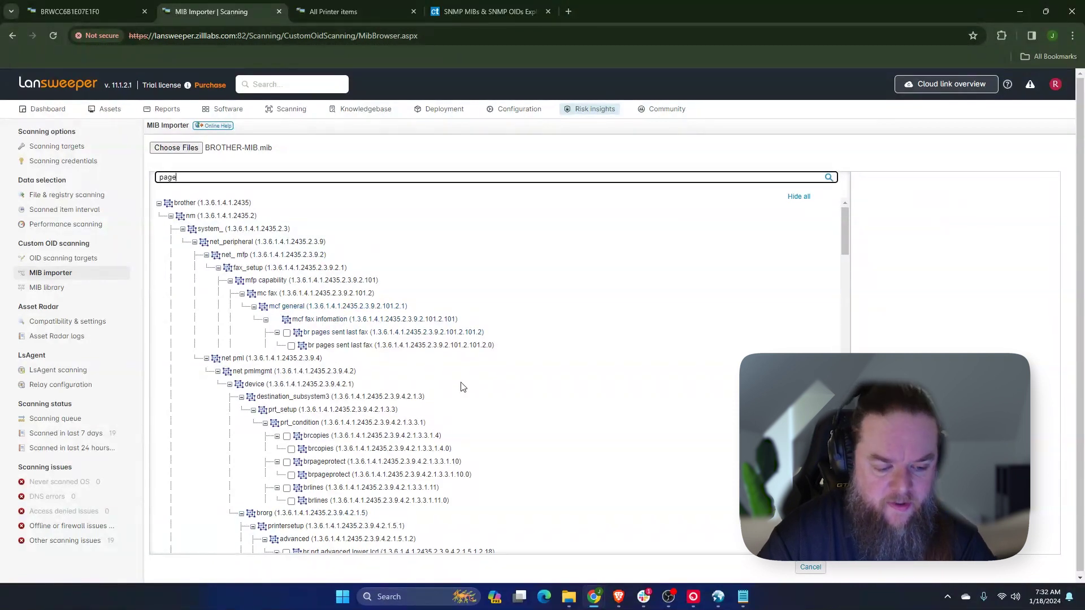
{"action": "scroll", "coordinate": [497, 441], "scroll_direction": "down", "scroll_amount": 2}
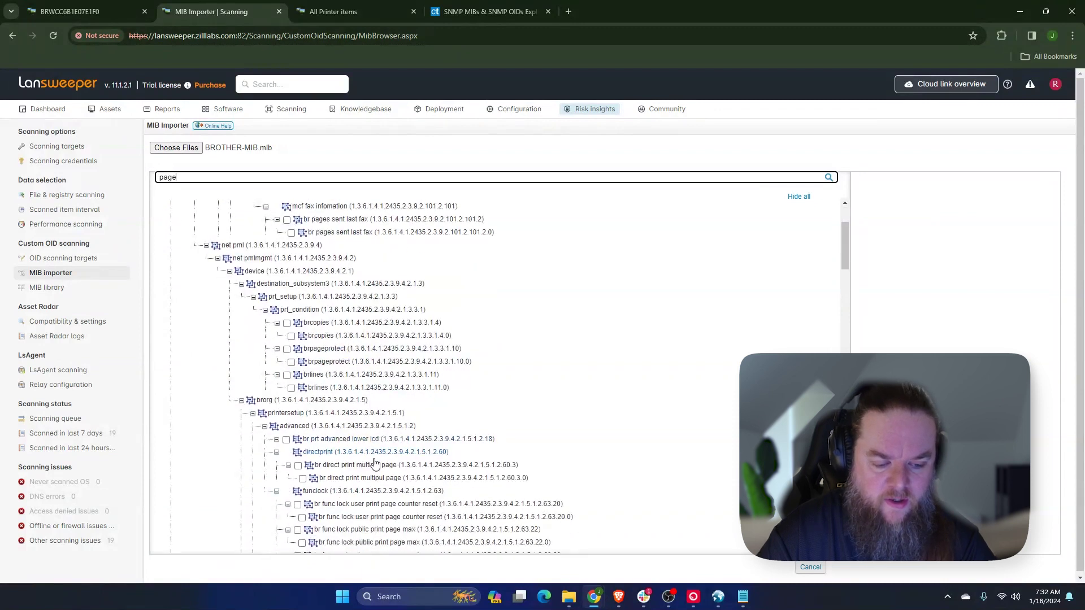
{"action": "scroll", "coordinate": [386, 492], "scroll_direction": "down", "scroll_amount": 2}
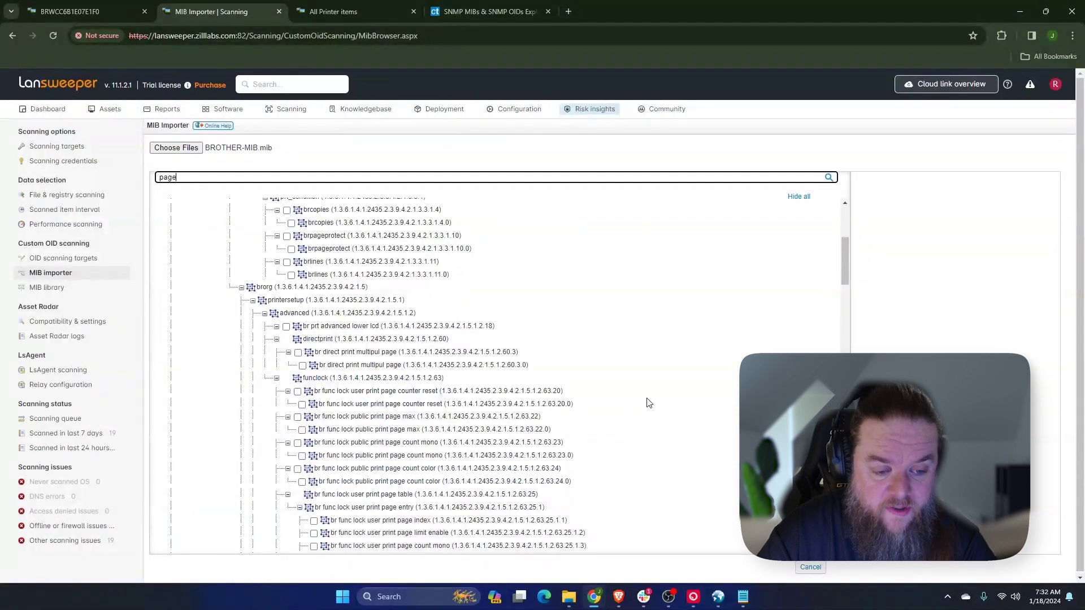
{"action": "scroll", "coordinate": [582, 339], "scroll_direction": "up", "scroll_amount": 4}
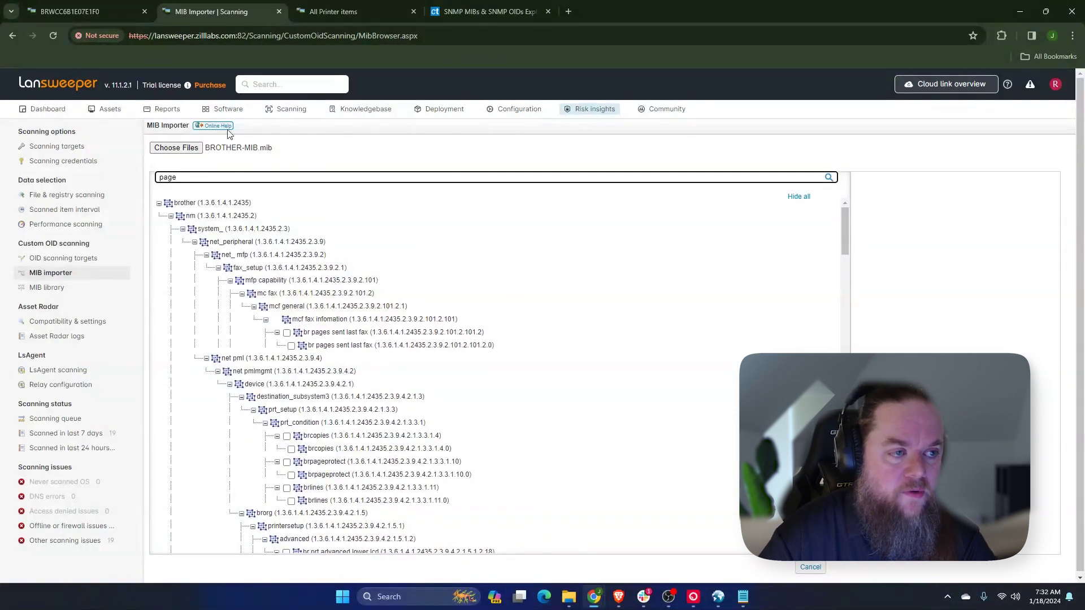
Check the printer asset page's Printed count of 75 pages, glancing at All Printer items.
{"action": "left_click", "coordinate": [69, 10]}
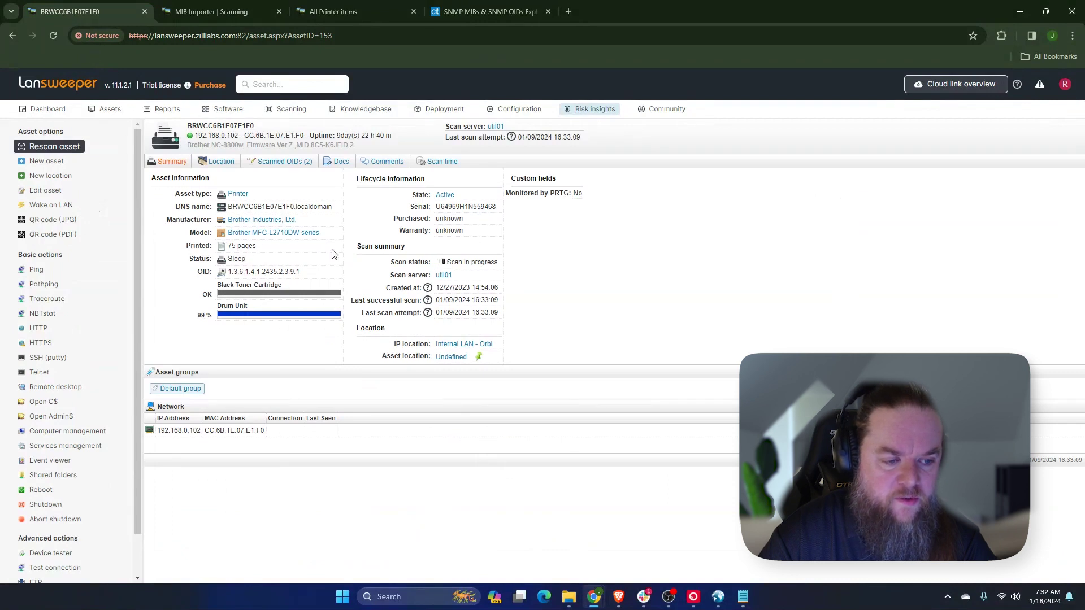
{"action": "double_click", "coordinate": [188, 247]}
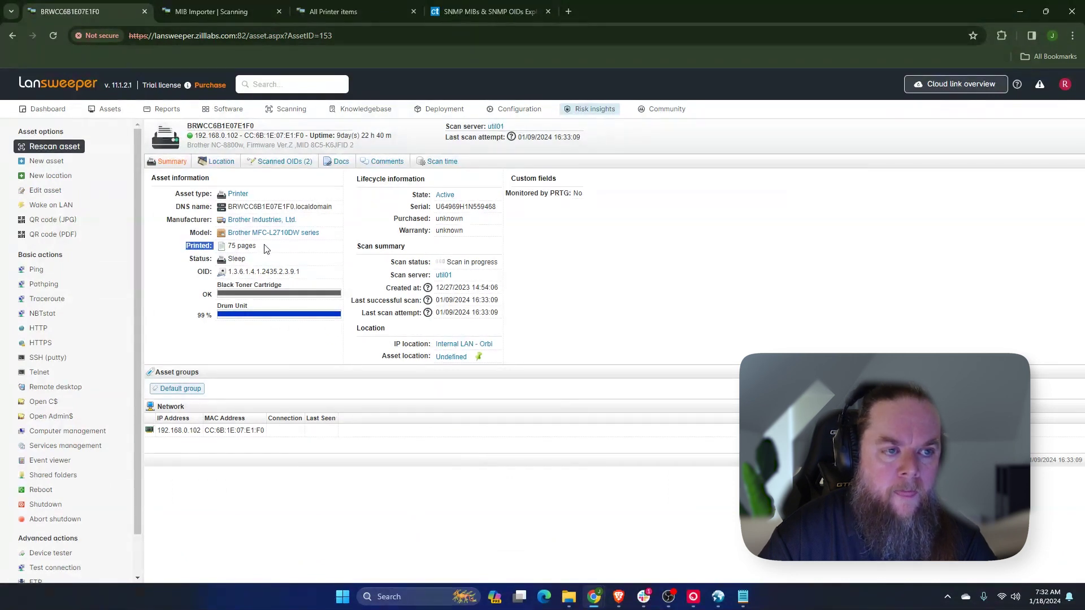
{"action": "left_click", "coordinate": [229, 14]}
{"action": "left_click", "coordinate": [333, 12]}
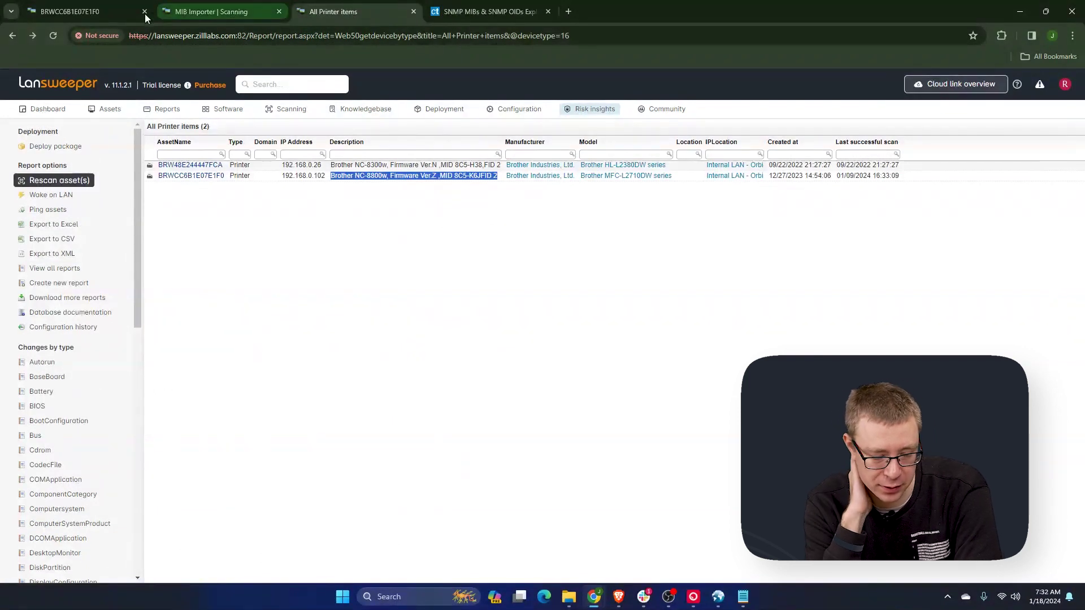
{"action": "left_click", "coordinate": [88, 12]}
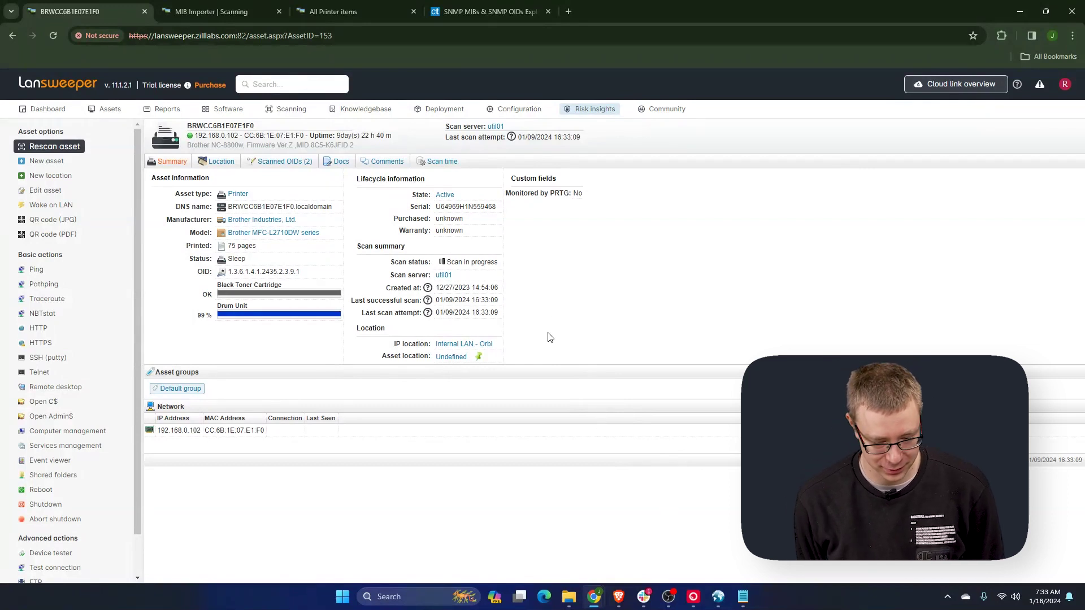
Scroll through the page-filtered Brother OIDs, such as br func lock user print page count mono.
{"action": "left_click", "coordinate": [214, 12]}
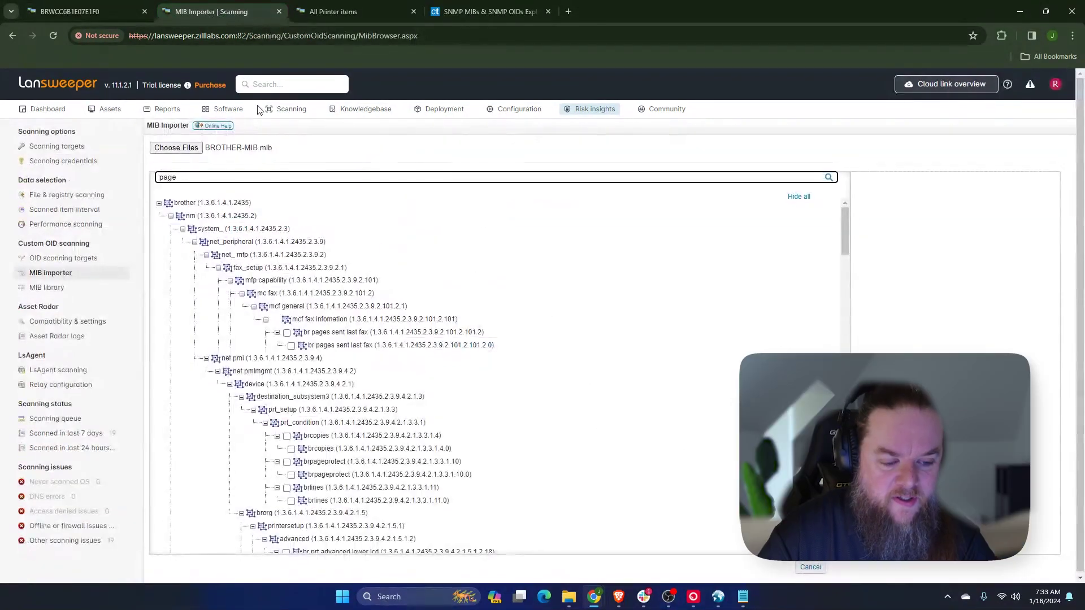
{"action": "scroll", "coordinate": [438, 367], "scroll_direction": "down", "scroll_amount": 10}
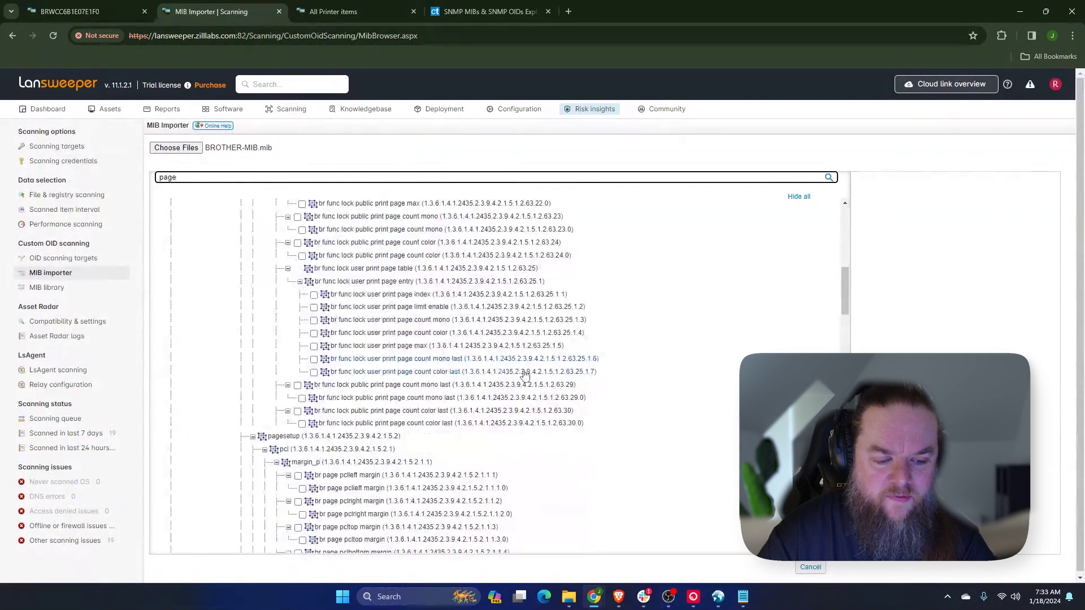
{"action": "scroll", "coordinate": [635, 387], "scroll_direction": "down", "scroll_amount": 10}
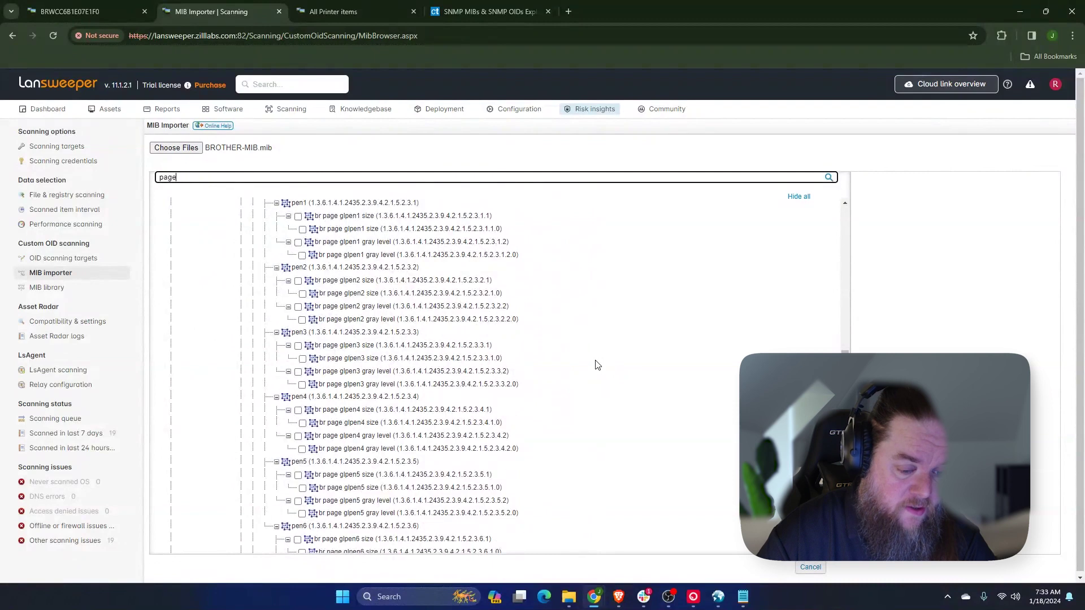
{"action": "scroll", "coordinate": [588, 361], "scroll_direction": "down", "scroll_amount": 10}
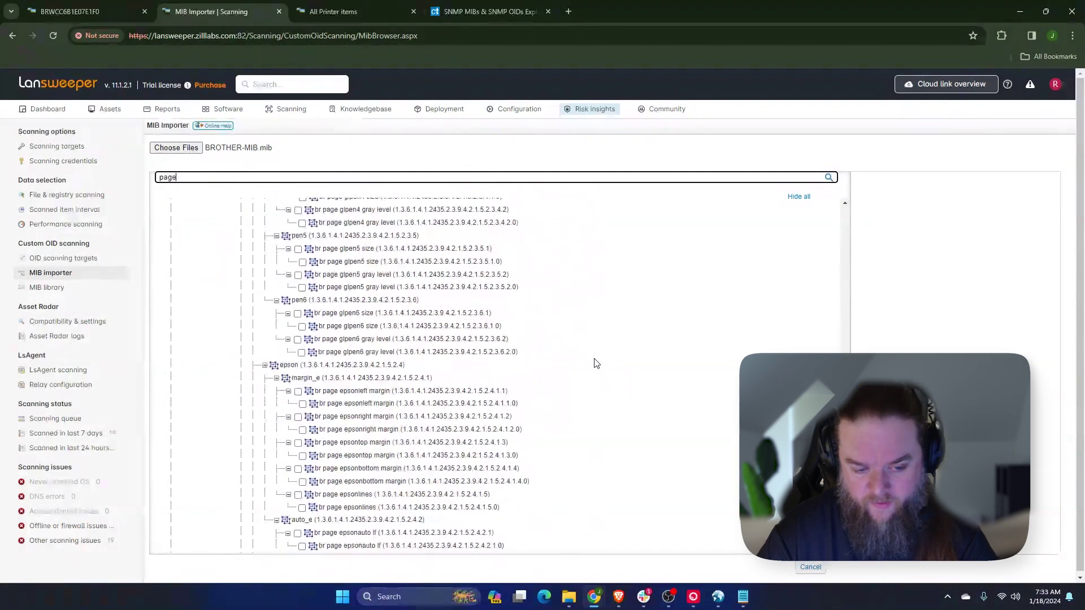
{"action": "scroll", "coordinate": [565, 351], "scroll_direction": "up", "scroll_amount": 10}
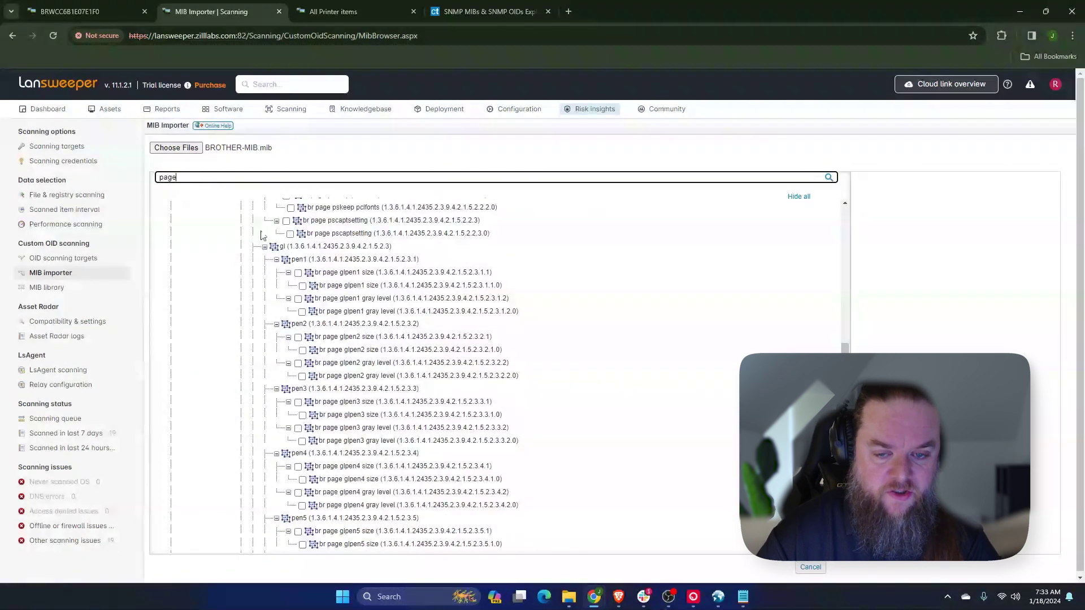
{"action": "scroll", "coordinate": [459, 326], "scroll_direction": "up", "scroll_amount": 5}
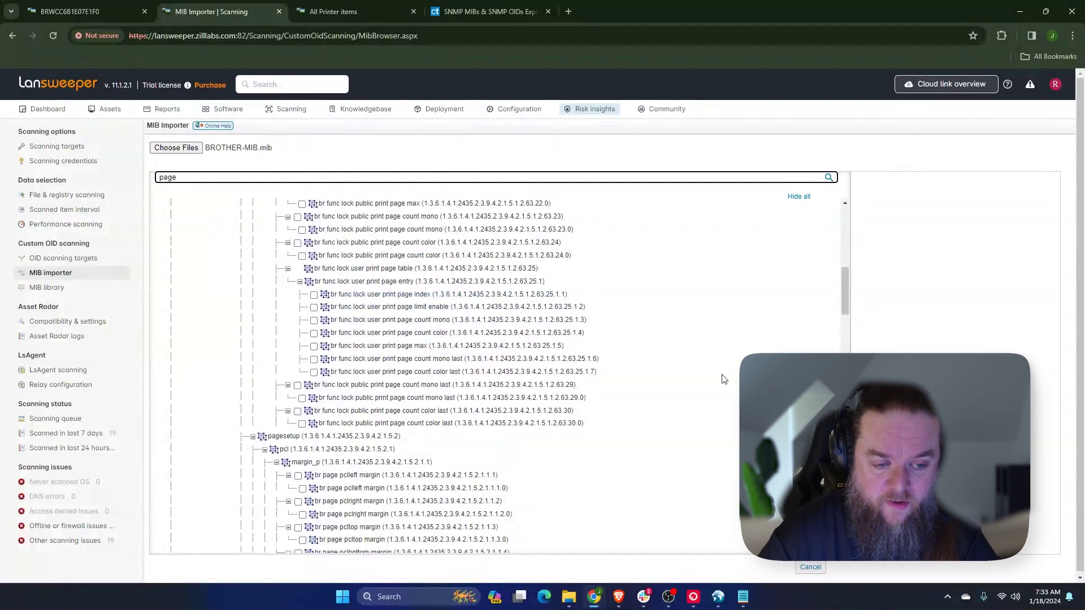
Bring the iReasoning MIB Browser to the front and reposition its window.
{"action": "scroll", "coordinate": [678, 347], "scroll_direction": "up", "scroll_amount": 4}
{"action": "scroll", "coordinate": [706, 362], "scroll_direction": "up", "scroll_amount": 3}
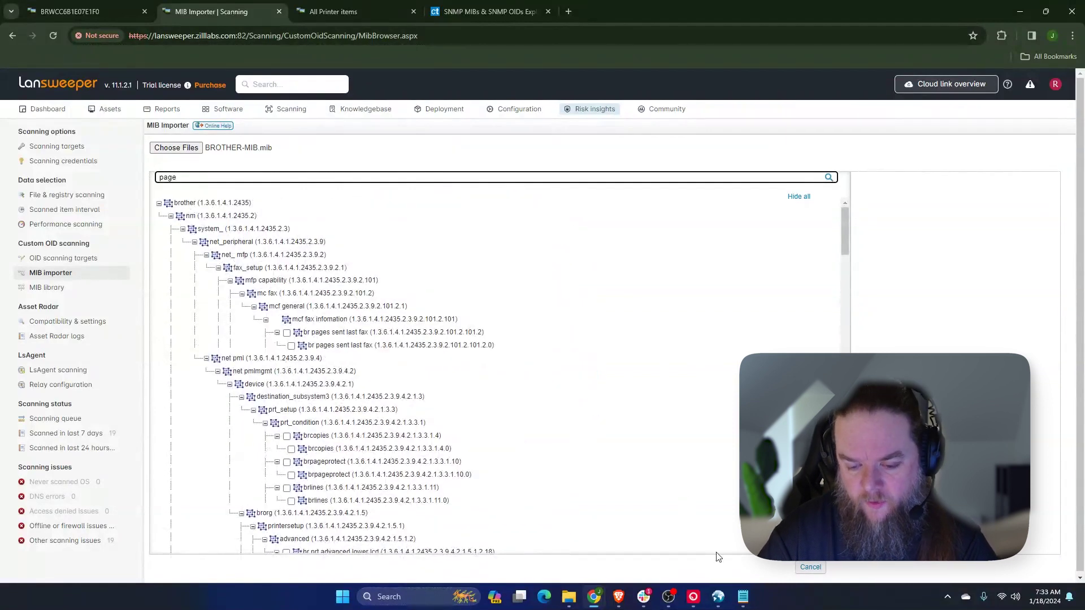
{"action": "mouse_move", "coordinate": [721, 597]}
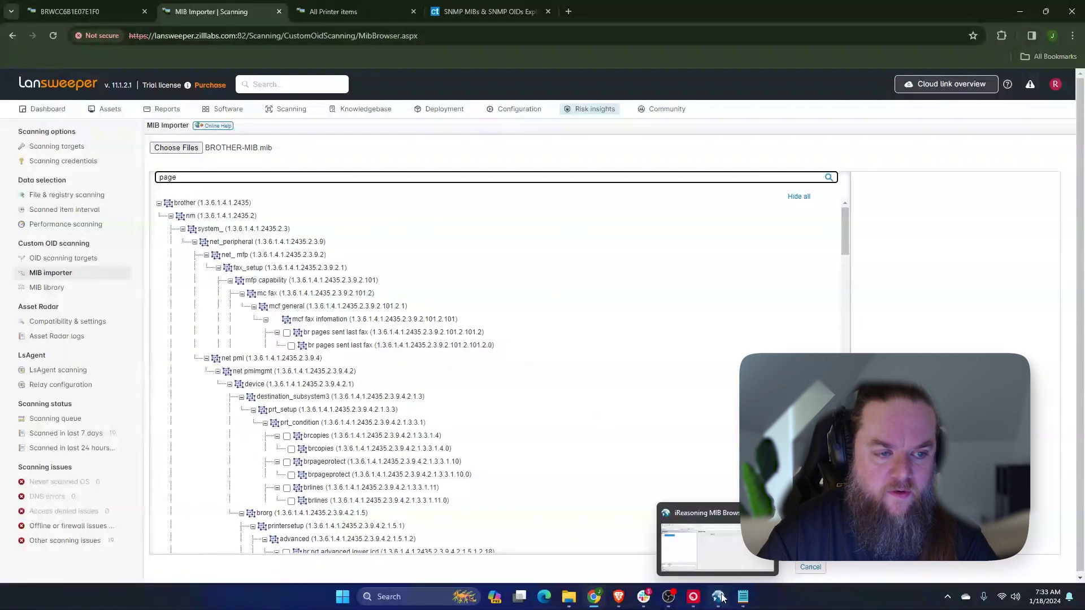
{"action": "left_click", "coordinate": [722, 598]}
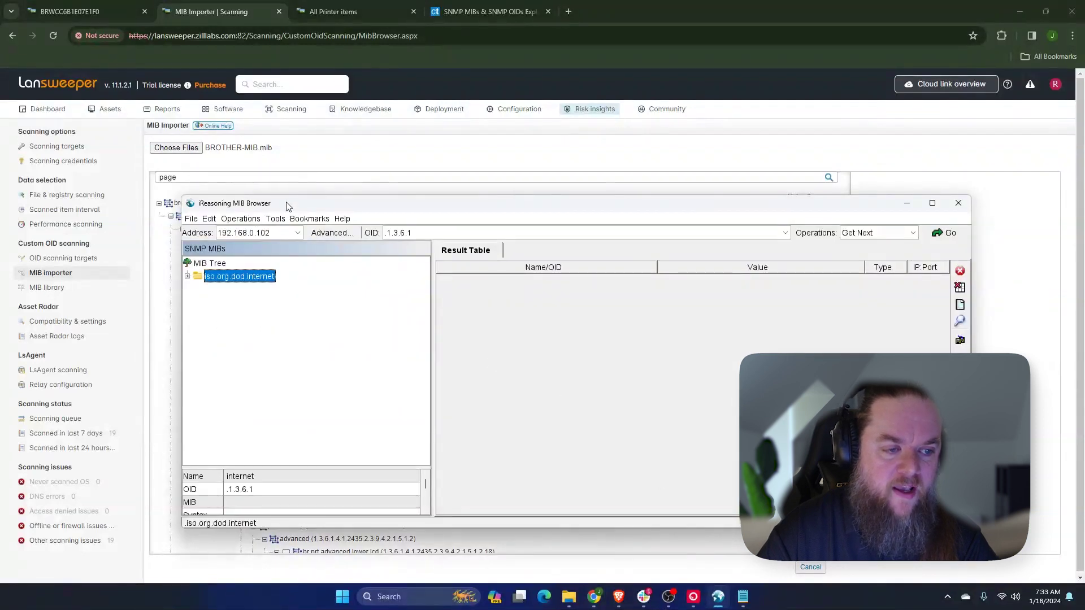
{"action": "left_click_drag", "start_coordinate": [289, 206], "coordinate": [239, 146]}
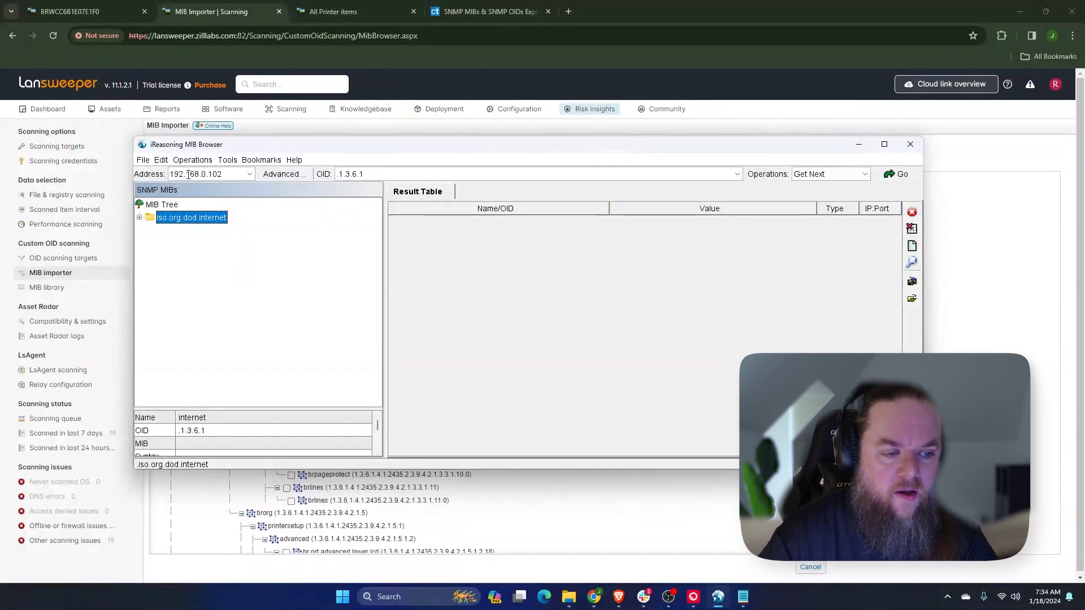
{"action": "double_click", "coordinate": [217, 176]}
{"action": "left_click_drag", "start_coordinate": [284, 145], "coordinate": [322, 158]}
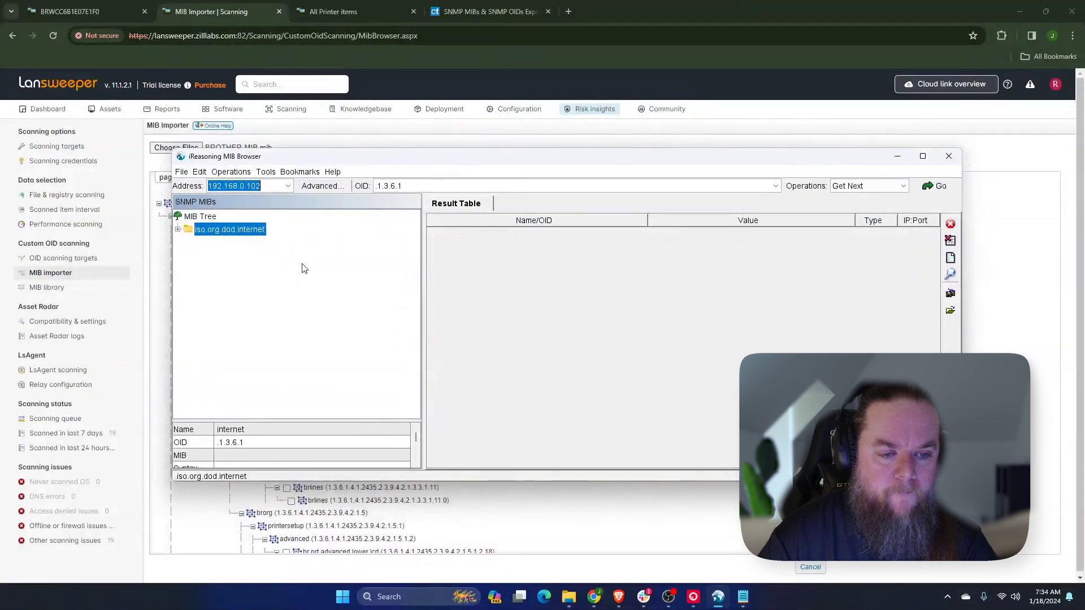
Load BROTHER-MIB.mib into the MIB Browser via File > Load MIBs.
{"action": "left_click", "coordinate": [181, 172]}
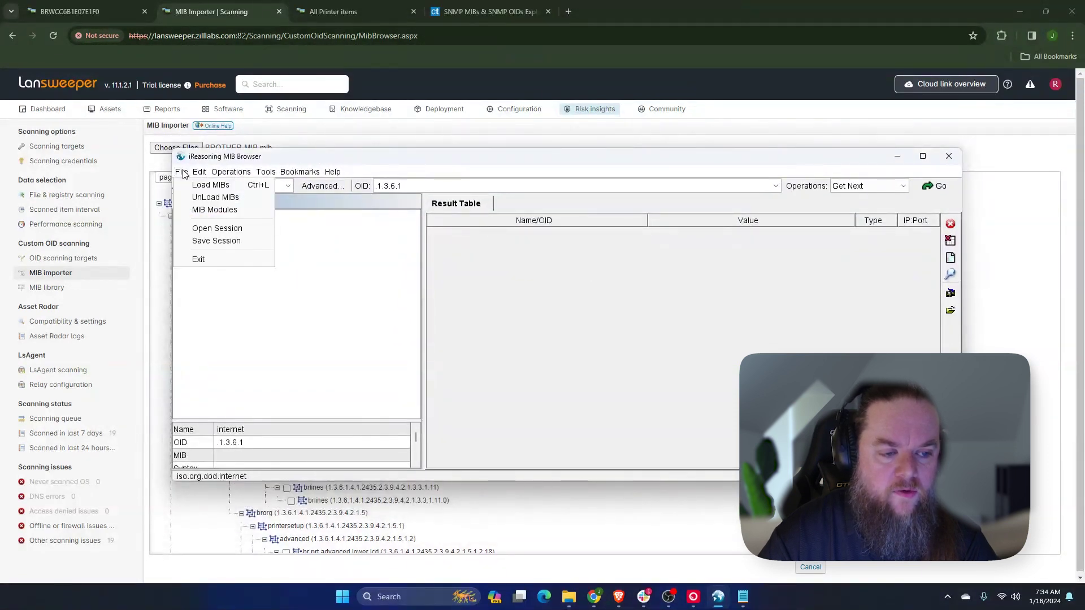
{"action": "left_click", "coordinate": [204, 191]}
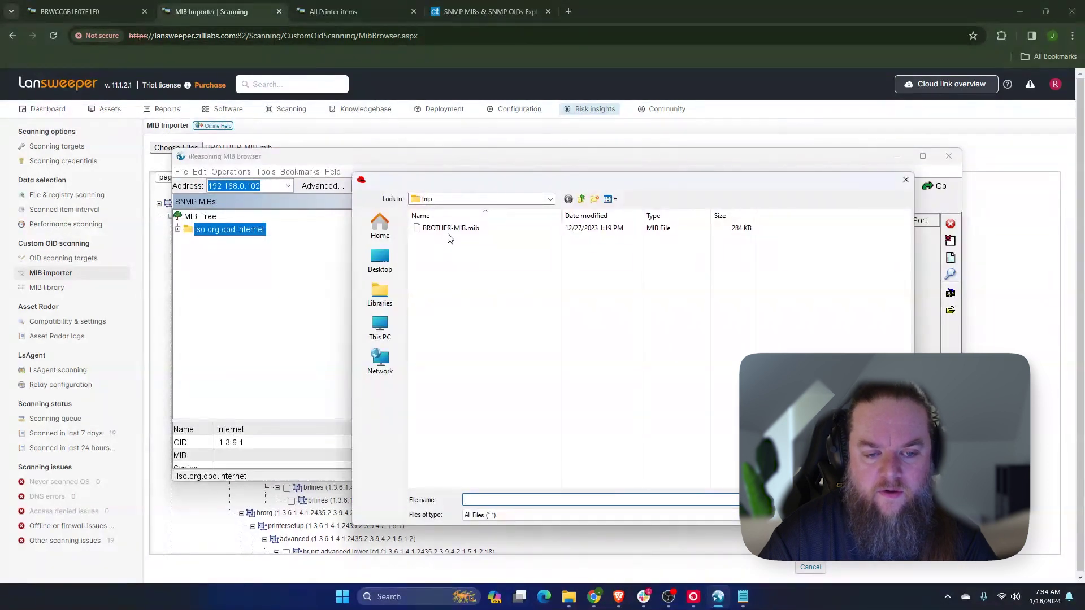
{"action": "left_click", "coordinate": [451, 229]}
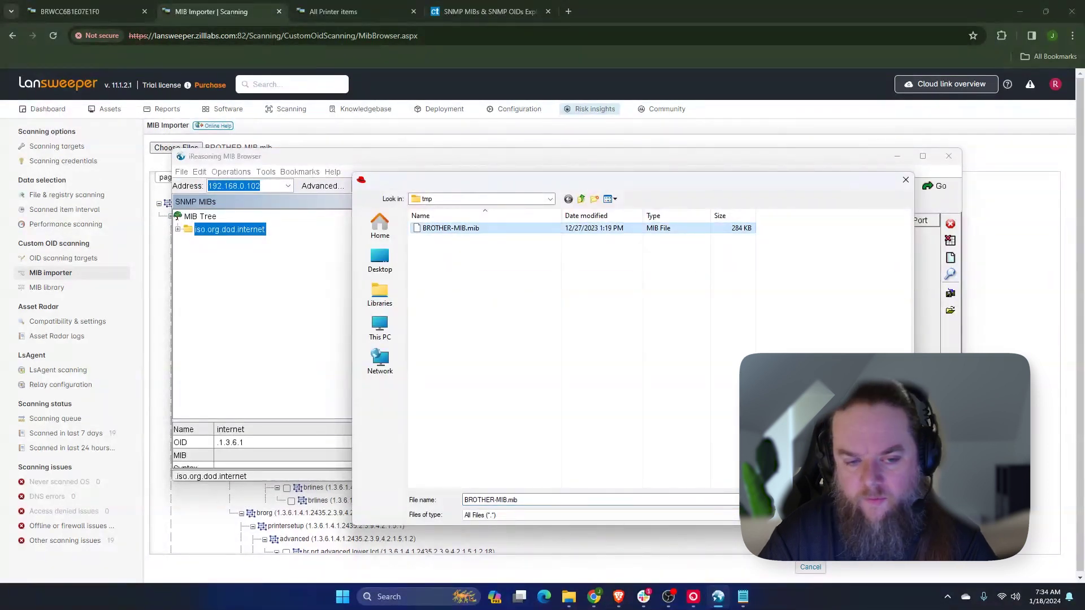
{"action": "key", "text": "Return"}
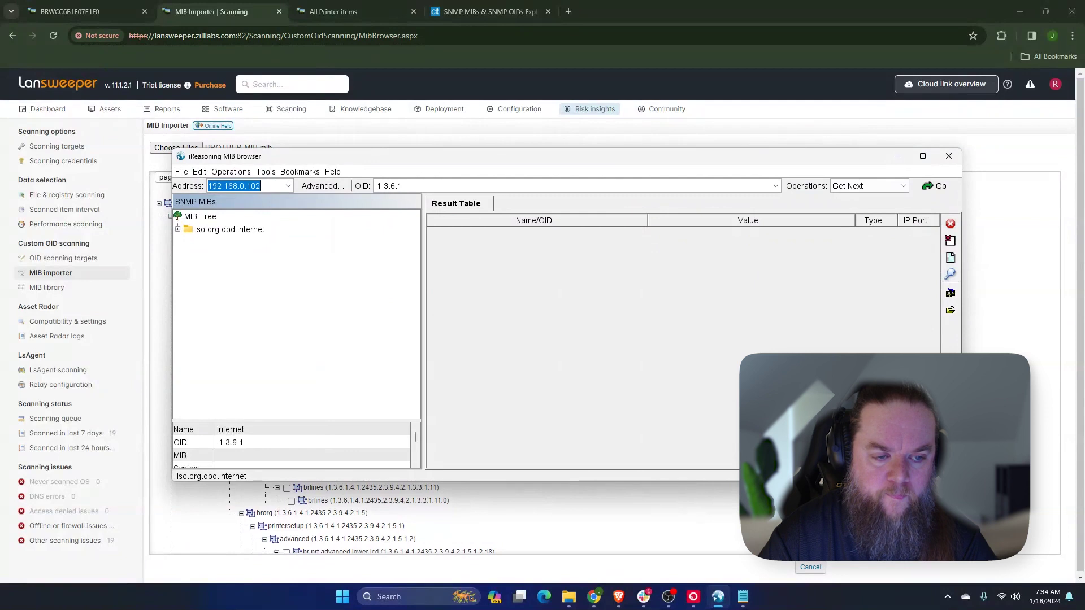
Walk iso.org.dod.internet on 192.168.0.102 and scroll the filling result table.
{"action": "left_click", "coordinate": [201, 230]}
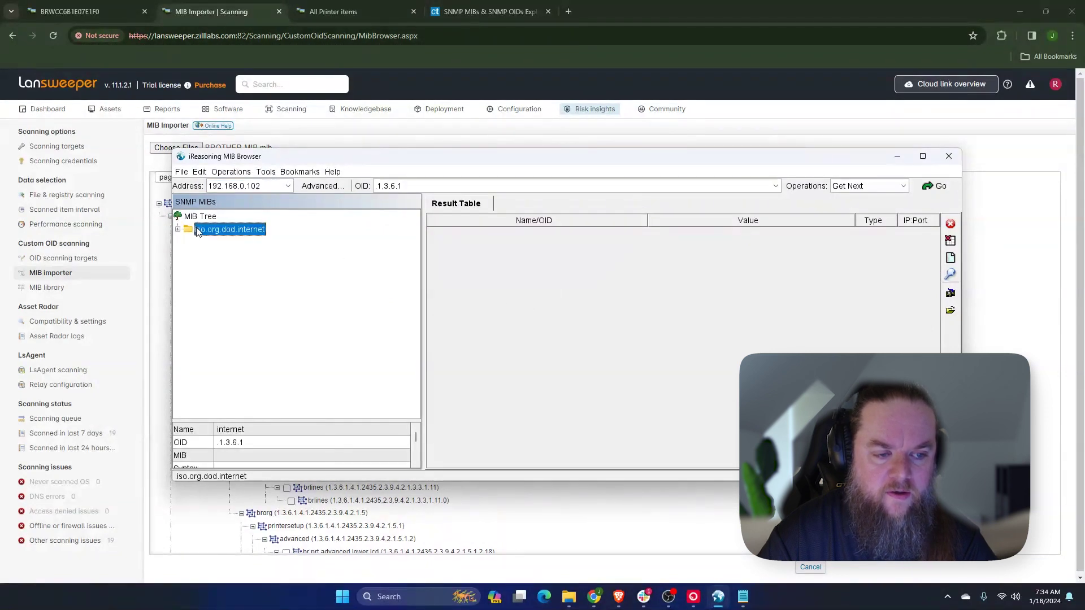
{"action": "left_click", "coordinate": [264, 172]}
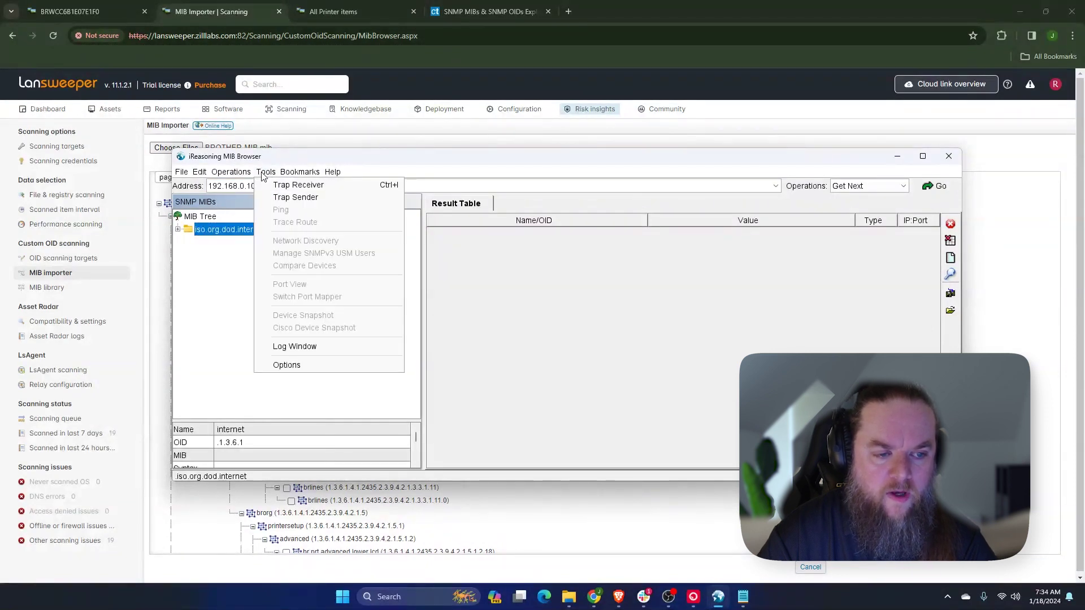
{"action": "mouse_move", "coordinate": [236, 173]}
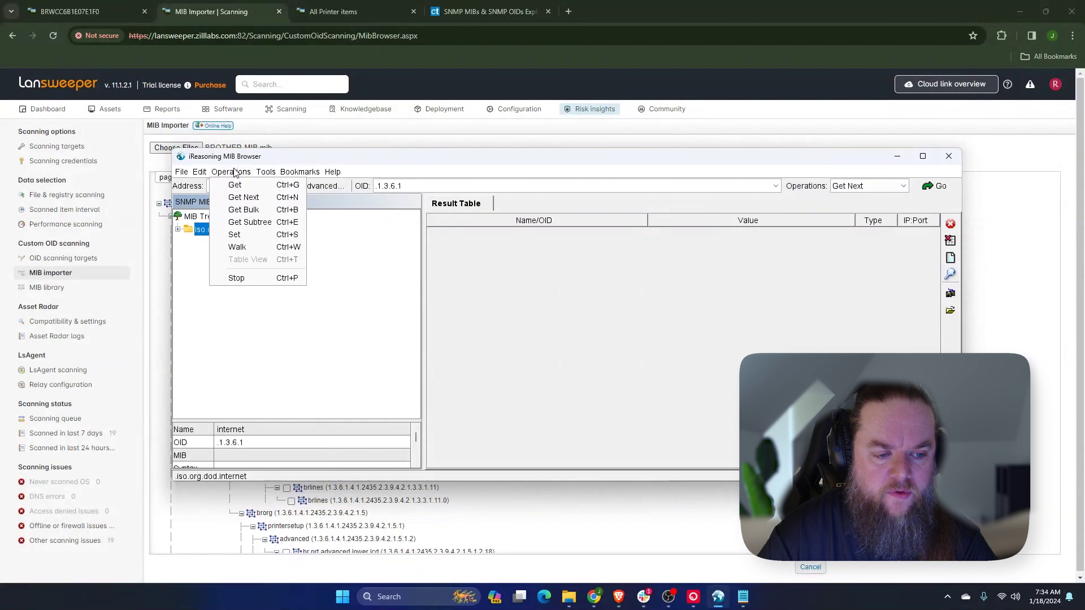
{"action": "left_click", "coordinate": [256, 247]}
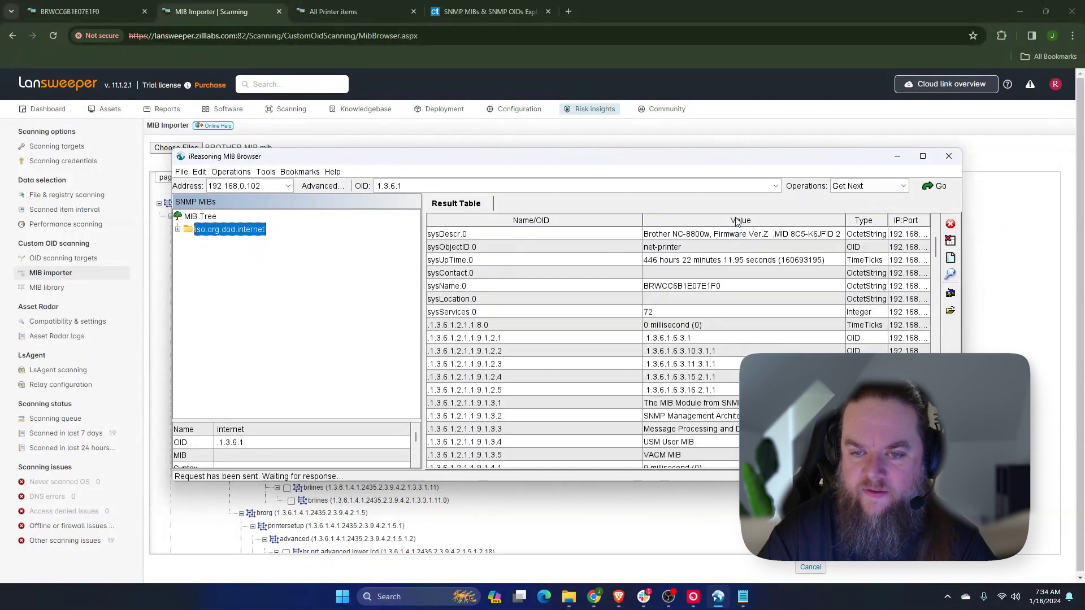
{"action": "left_click_drag", "start_coordinate": [713, 157], "coordinate": [667, 109]}
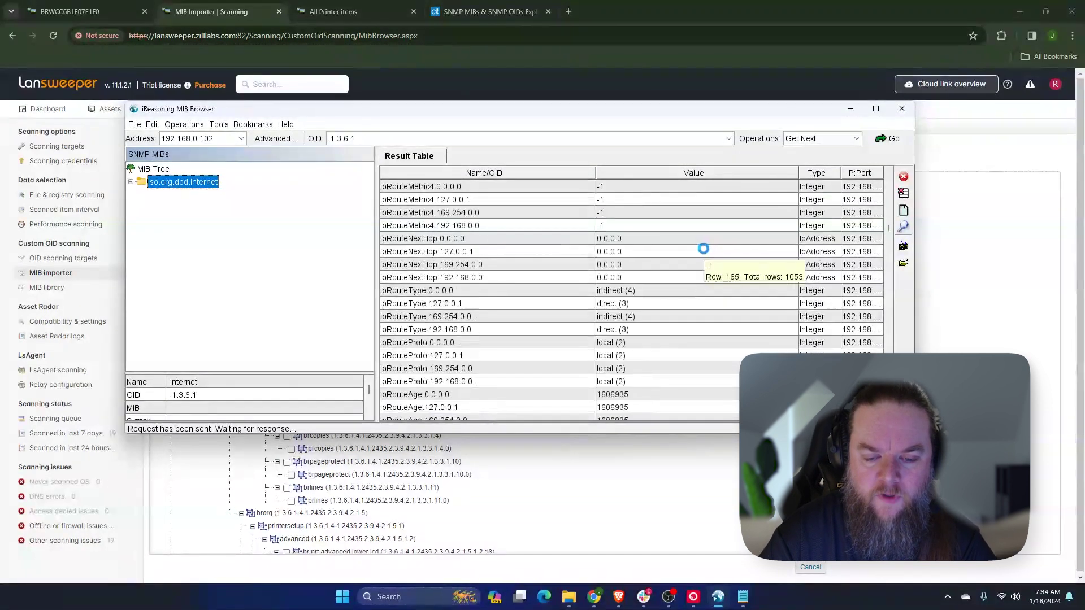
{"action": "scroll", "coordinate": [700, 247], "scroll_direction": "up", "scroll_amount": 20}
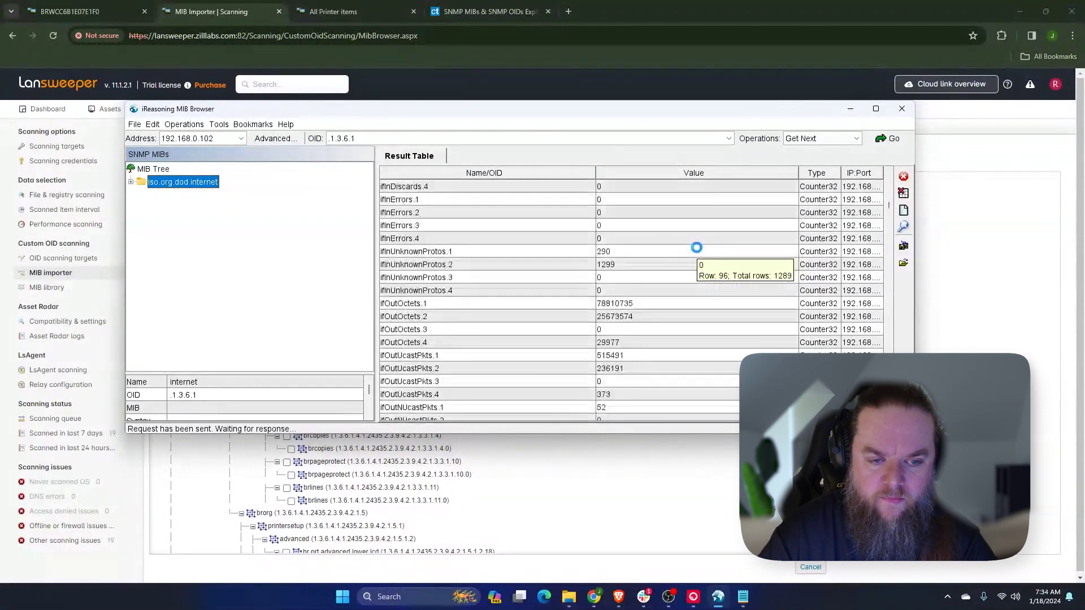
{"action": "scroll", "coordinate": [695, 247], "scroll_direction": "up", "scroll_amount": 5}
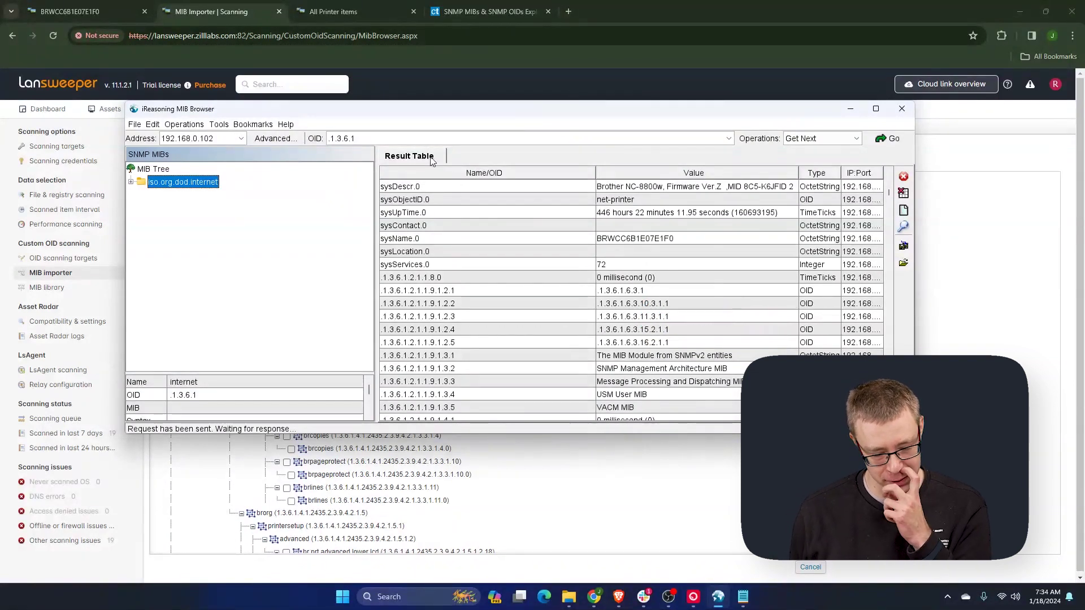
Dismiss the leftover file picker and inspect the net_peripheral, fax_setup, mfp capability and mc fax nodes.
{"action": "left_click_drag", "start_coordinate": [356, 116], "coordinate": [500, 204]}
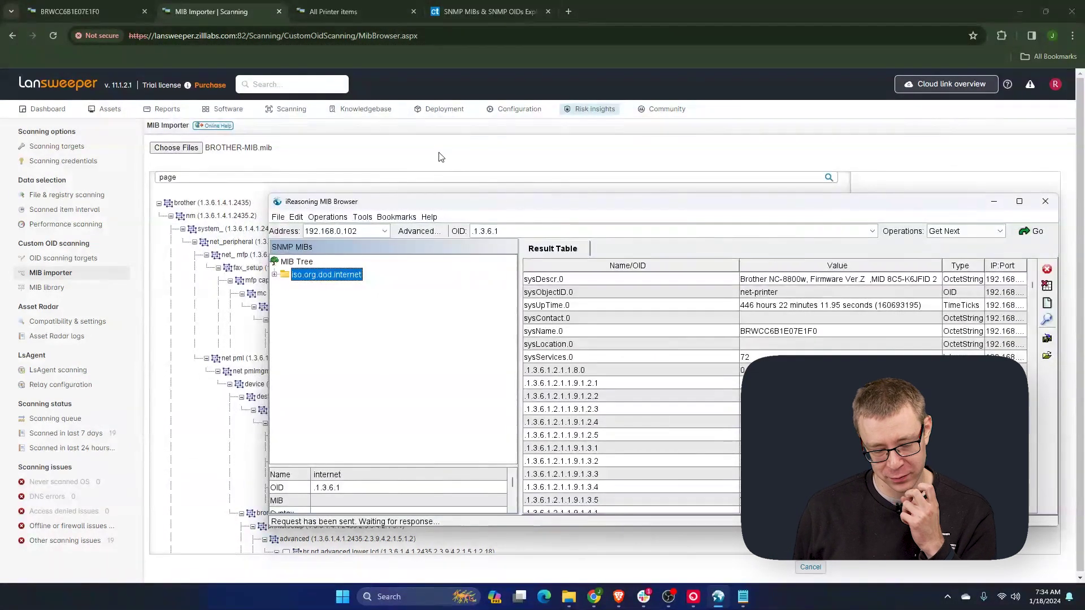
{"action": "left_click", "coordinate": [440, 157]}
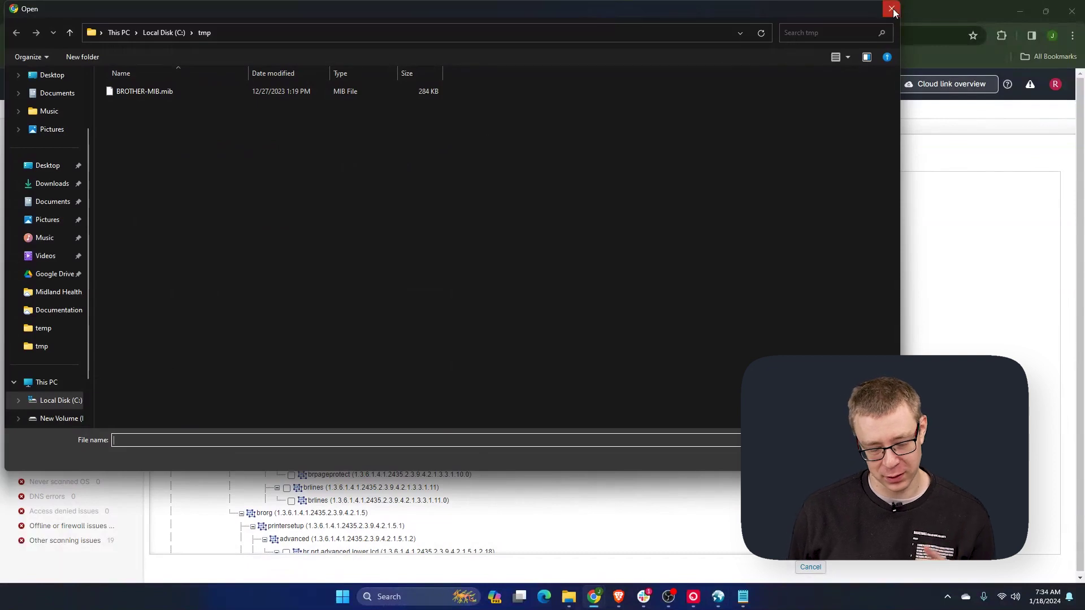
{"action": "left_click", "coordinate": [891, 8]}
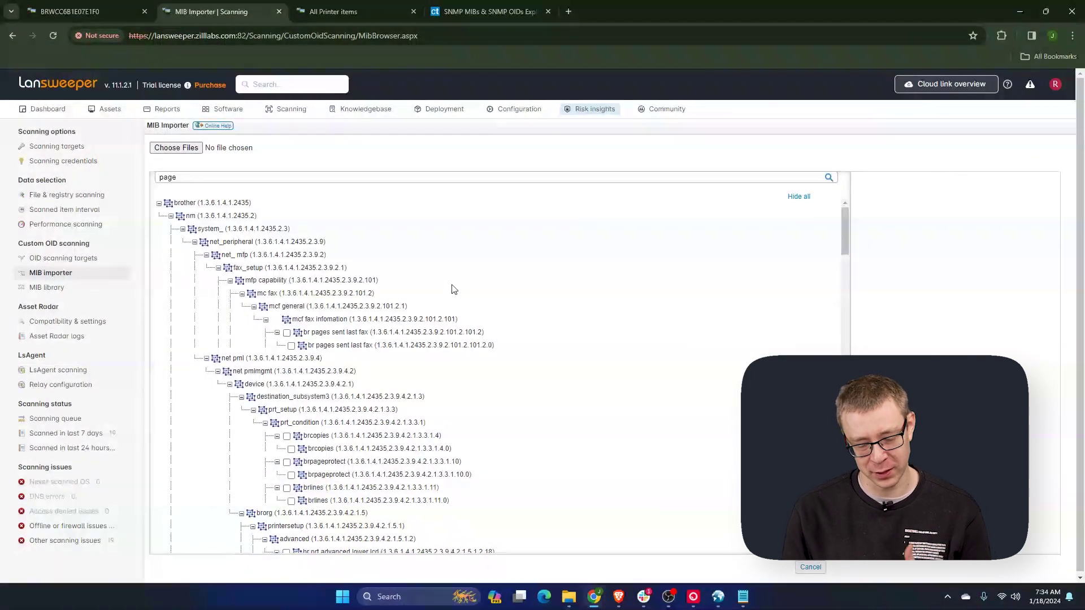
{"action": "left_click", "coordinate": [234, 243]}
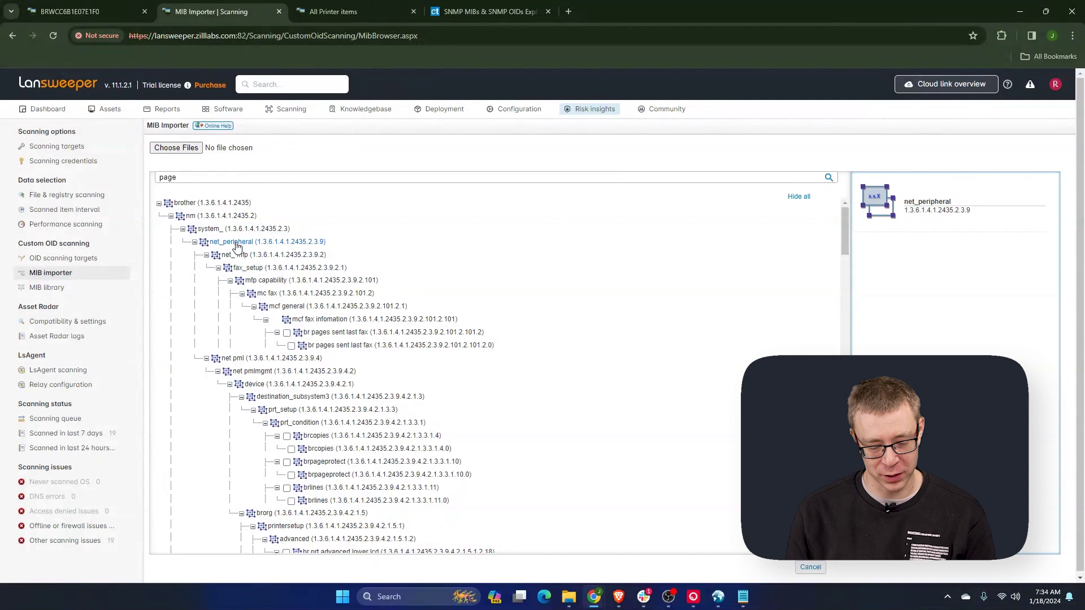
{"action": "left_click", "coordinate": [240, 271]}
{"action": "left_click", "coordinate": [261, 281]}
{"action": "left_click", "coordinate": [269, 296]}
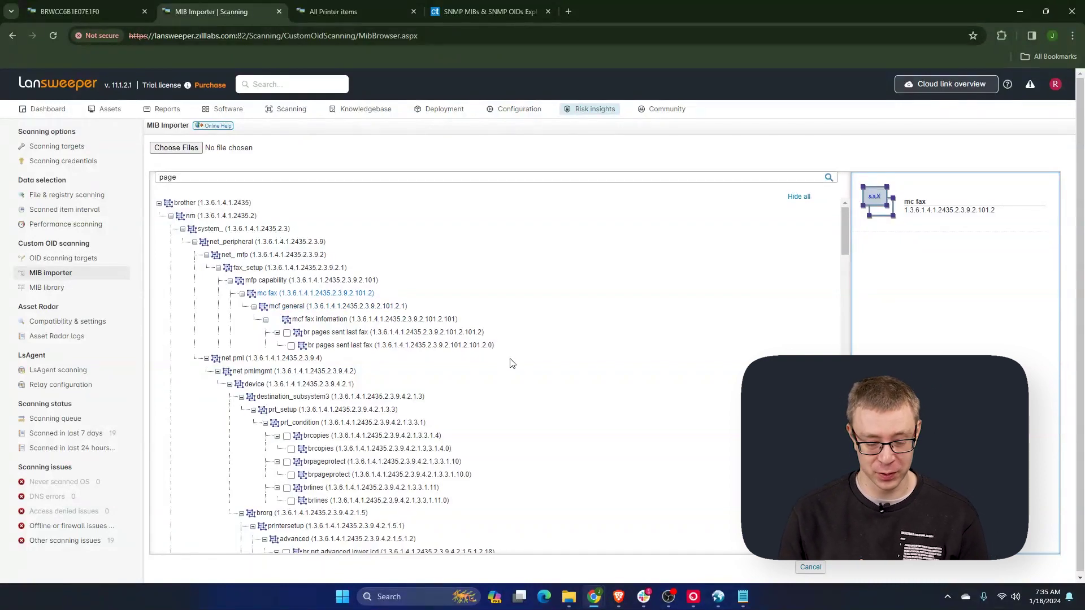
{"action": "scroll", "coordinate": [510, 452], "scroll_direction": "down", "scroll_amount": 4}
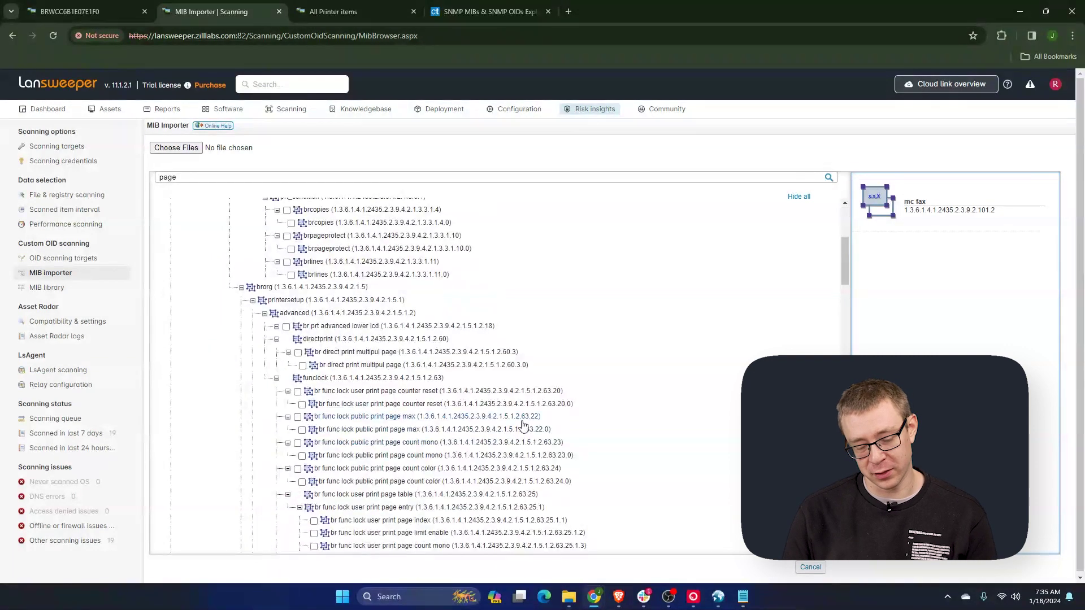
{"action": "scroll", "coordinate": [524, 421], "scroll_direction": "up", "scroll_amount": 4}
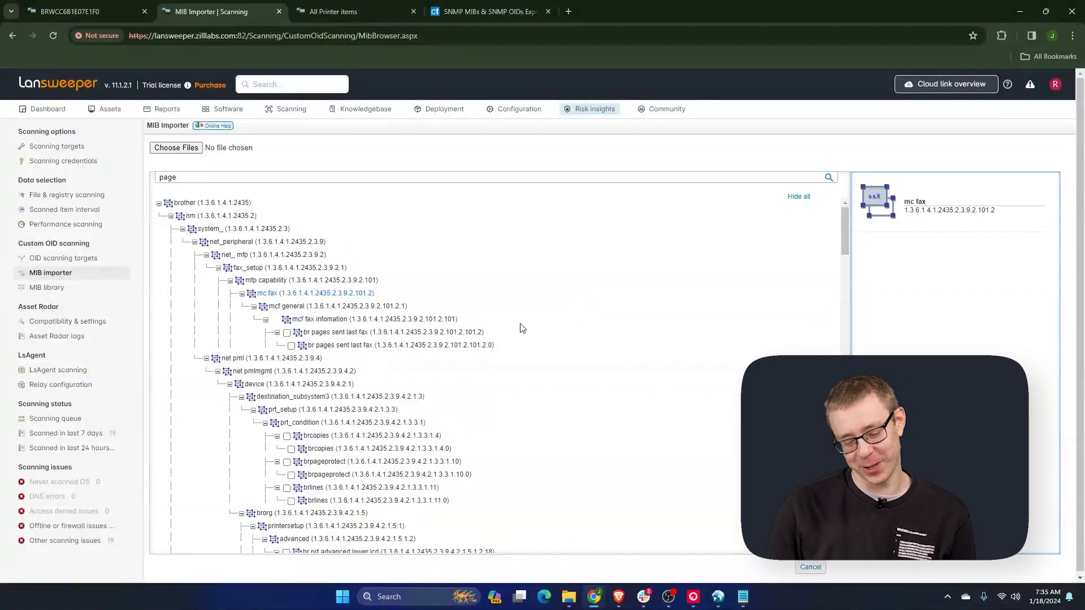
Filter the MIB tree by 'version' to locate firmware and version OIDs.
{"action": "triple_click", "coordinate": [282, 178]}
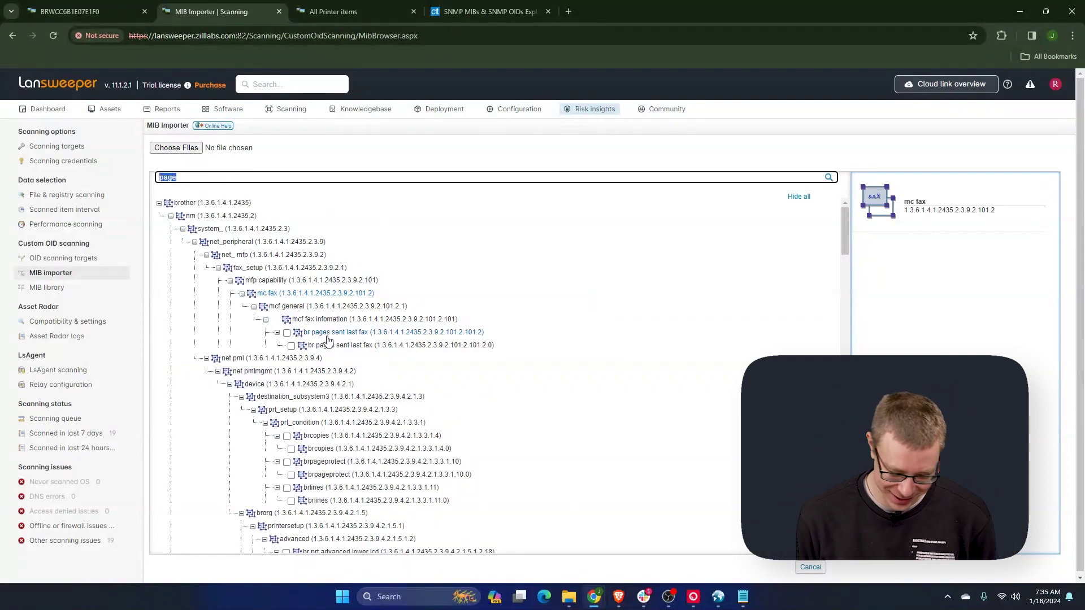
{"action": "type", "text": "veresi"}
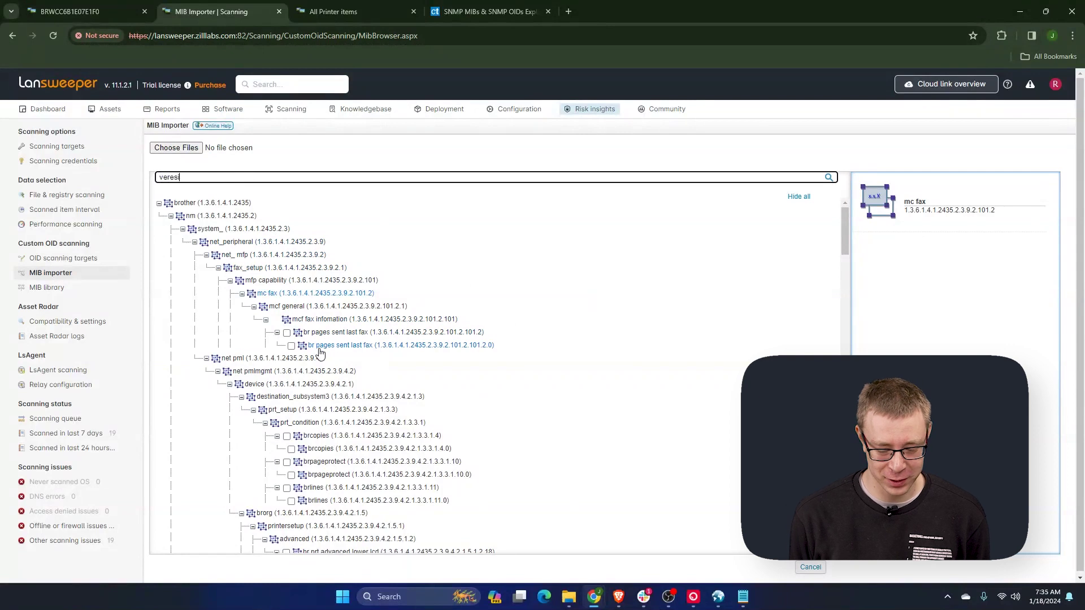
{"action": "key", "text": "BackSpace"}
{"action": "key", "text": "BackSpace"}
{"action": "key", "text": "BackSpace"}
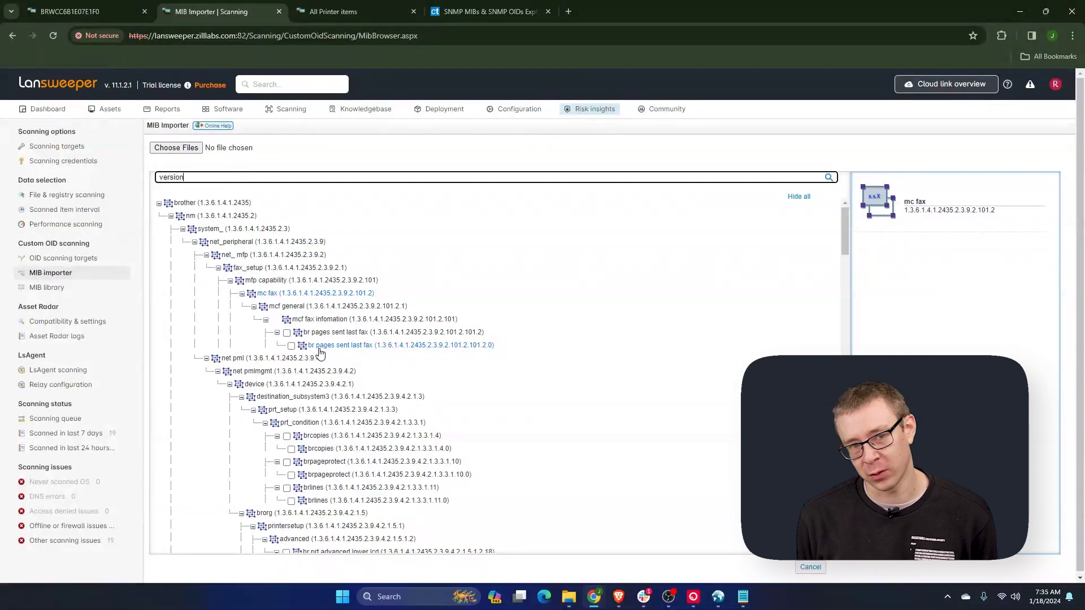
{"action": "left_click", "coordinate": [826, 178]}
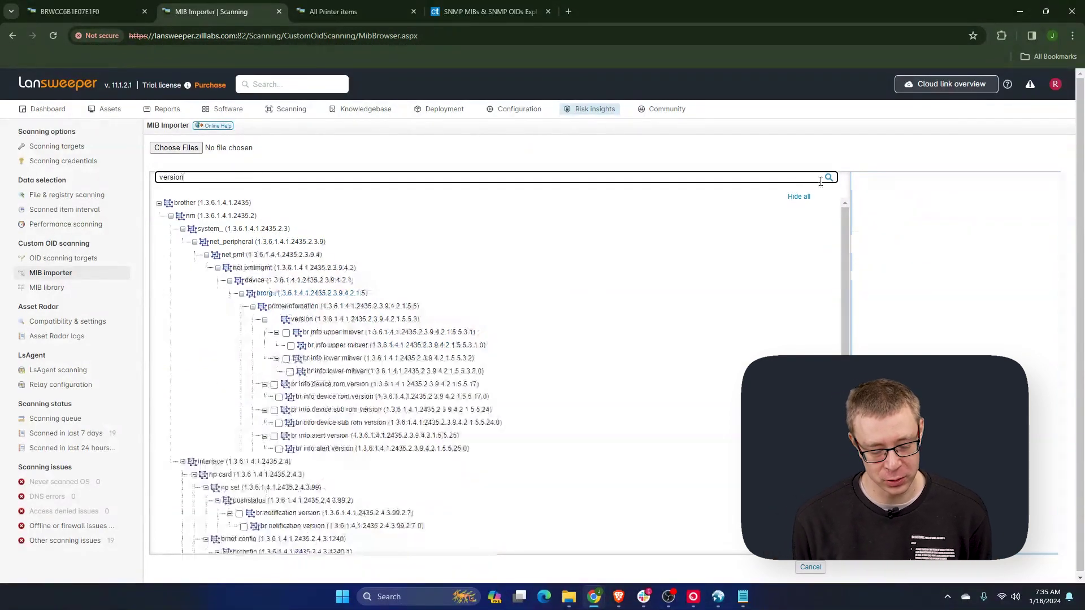
{"action": "scroll", "coordinate": [485, 334], "scroll_direction": "down", "scroll_amount": 5}
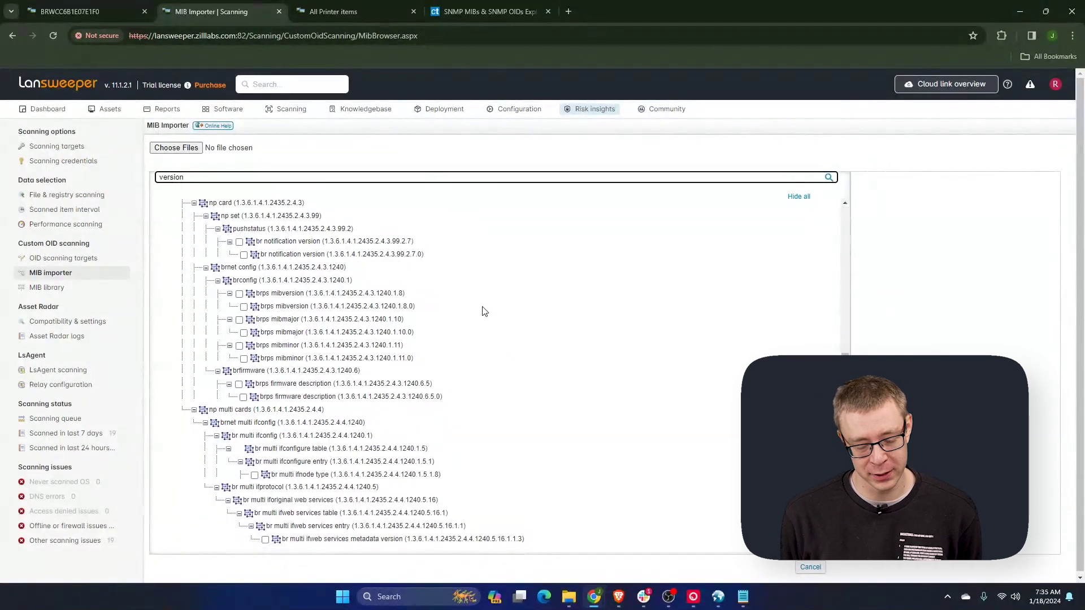
{"action": "scroll", "coordinate": [484, 311], "scroll_direction": "up", "scroll_amount": 5}
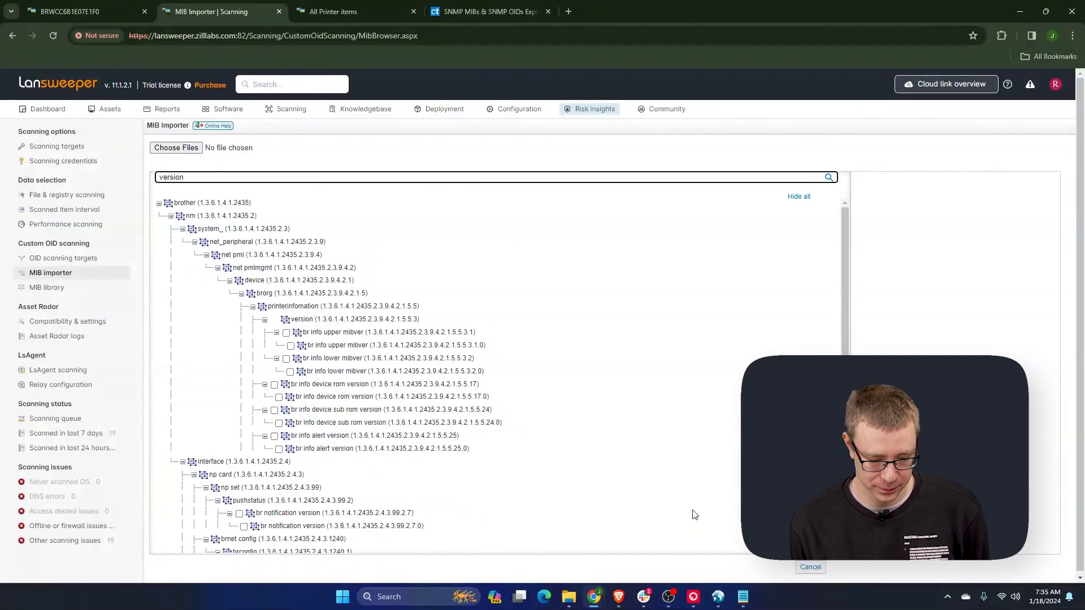
Bring the MIB Browser forward and stop the running SNMP walk.
{"action": "left_click", "coordinate": [717, 596]}
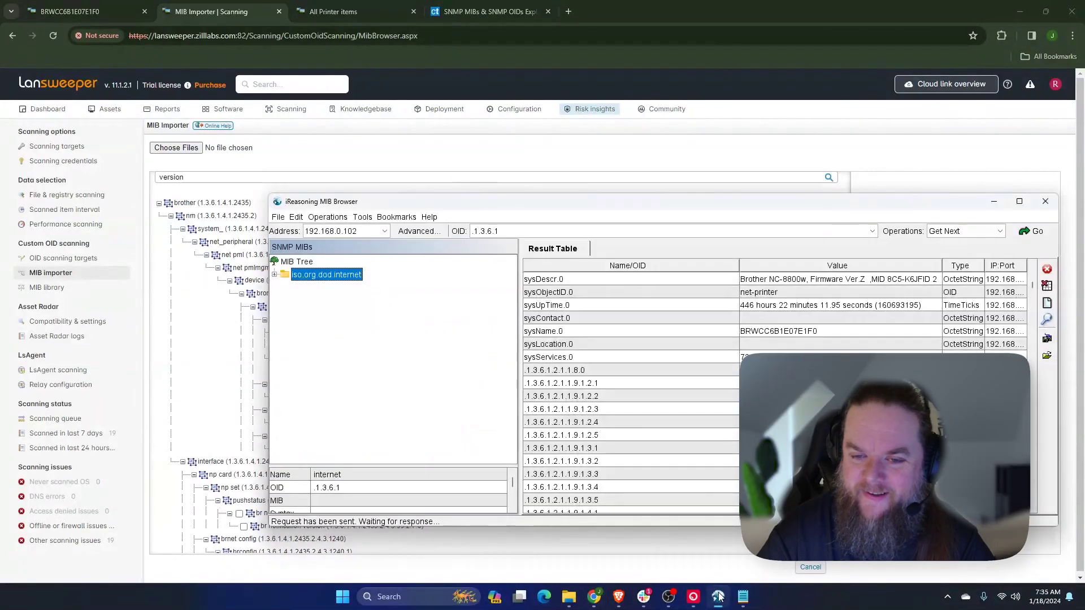
{"action": "left_click_drag", "start_coordinate": [664, 208], "coordinate": [560, 178]}
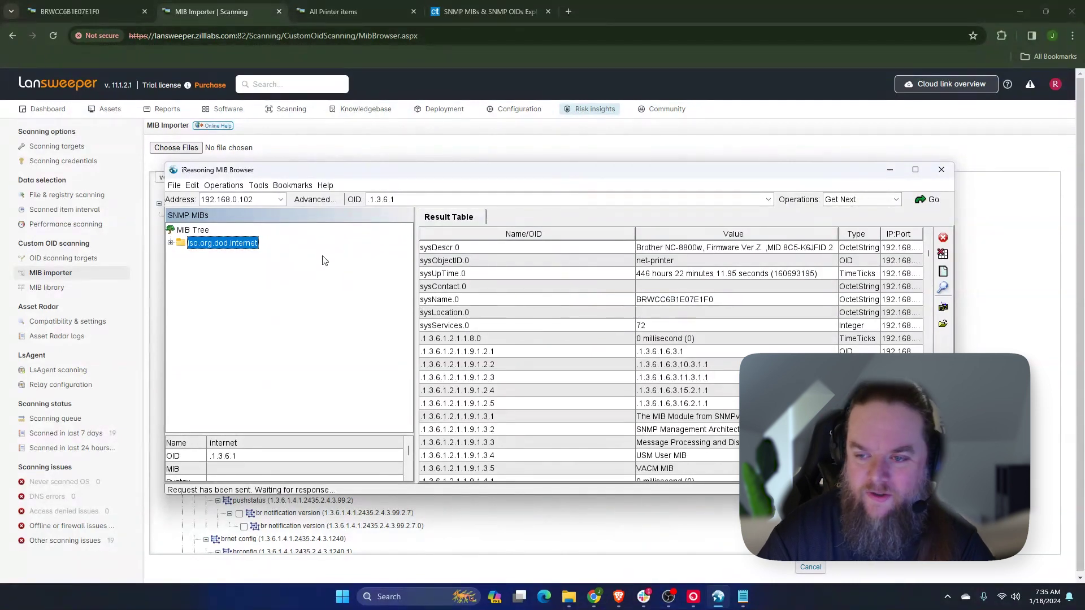
{"action": "left_click", "coordinate": [944, 237]}
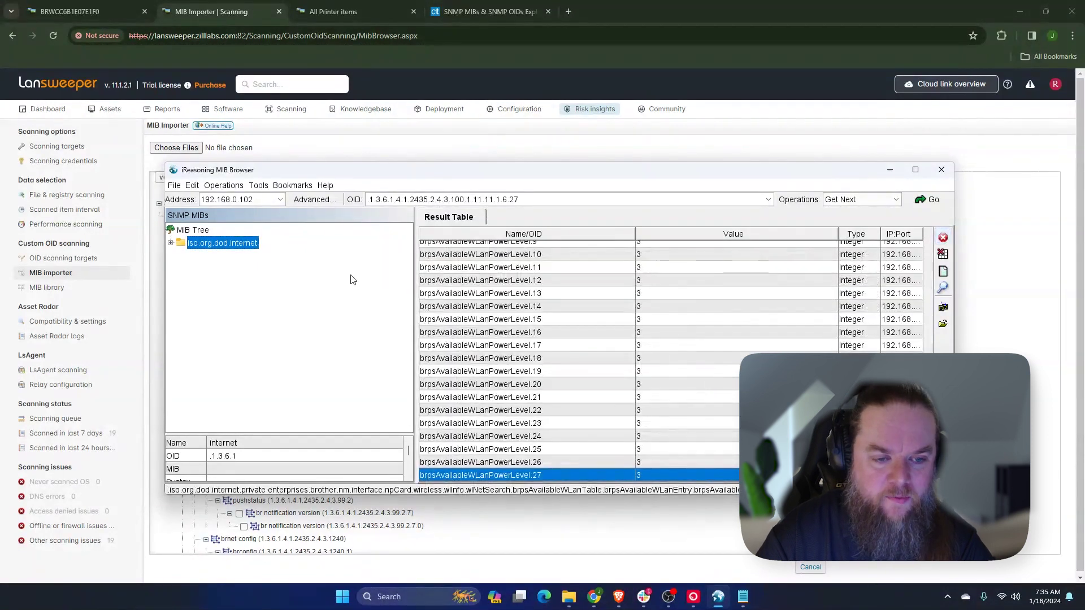
Scroll the result table back to sysDescr.0 showing the Brother NC-8800w firmware string.
{"action": "left_click_drag", "start_coordinate": [399, 173], "coordinate": [414, 195]}
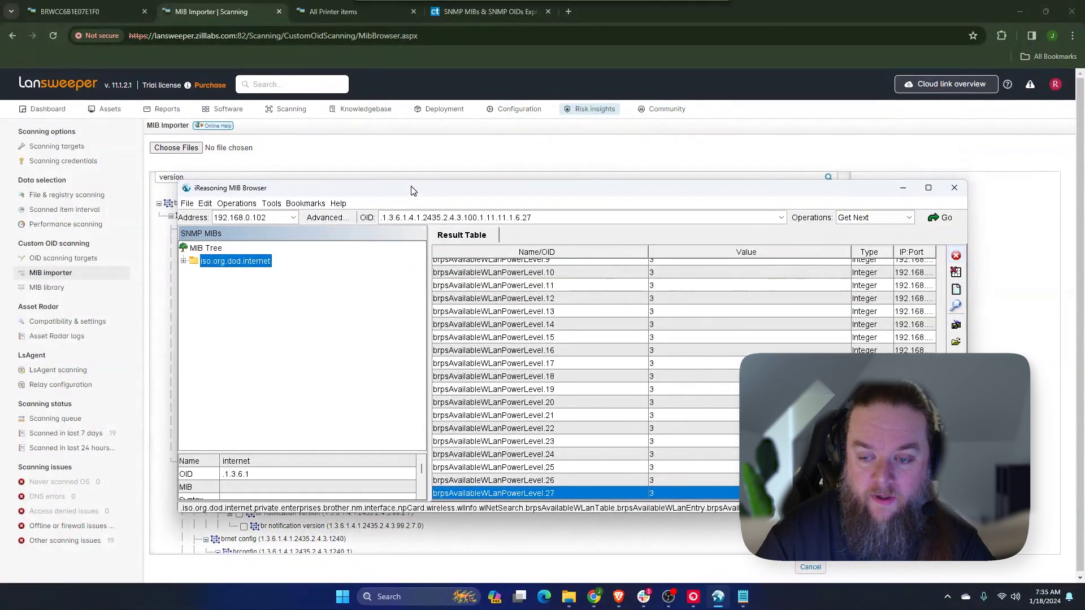
{"action": "scroll", "coordinate": [614, 333], "scroll_direction": "up", "scroll_amount": 10}
{"action": "scroll", "coordinate": [614, 333], "scroll_direction": "up", "scroll_amount": 10}
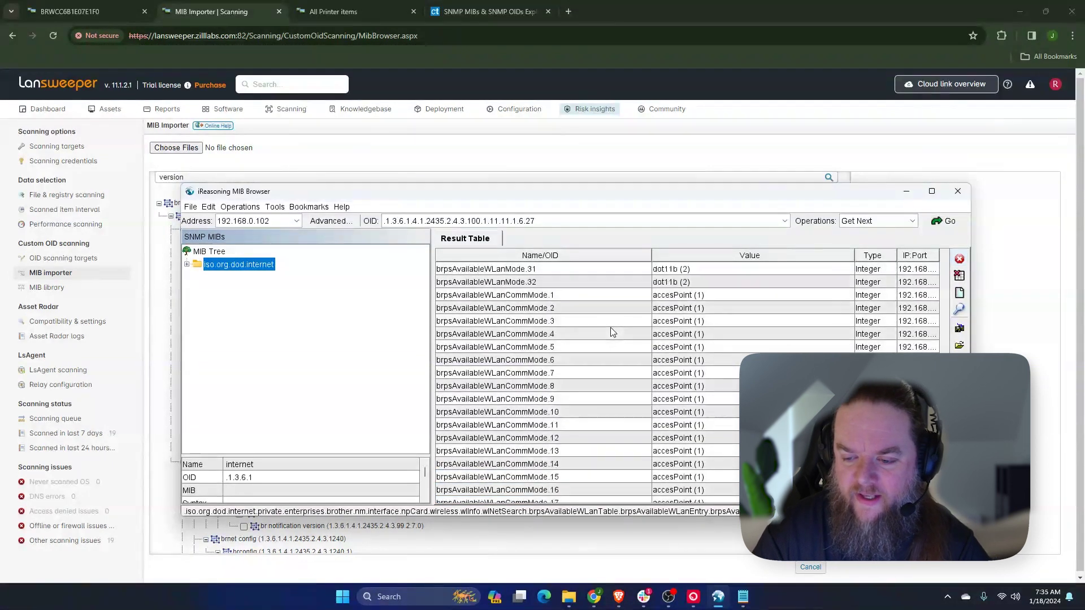
{"action": "scroll", "coordinate": [933, 348], "scroll_direction": "down", "scroll_amount": 20}
{"action": "left_click_drag", "start_coordinate": [932, 348], "coordinate": [926, 258]}
{"action": "scroll", "coordinate": [626, 345], "scroll_direction": "down", "scroll_amount": 15}
{"action": "scroll", "coordinate": [629, 340], "scroll_direction": "up", "scroll_amount": 10}
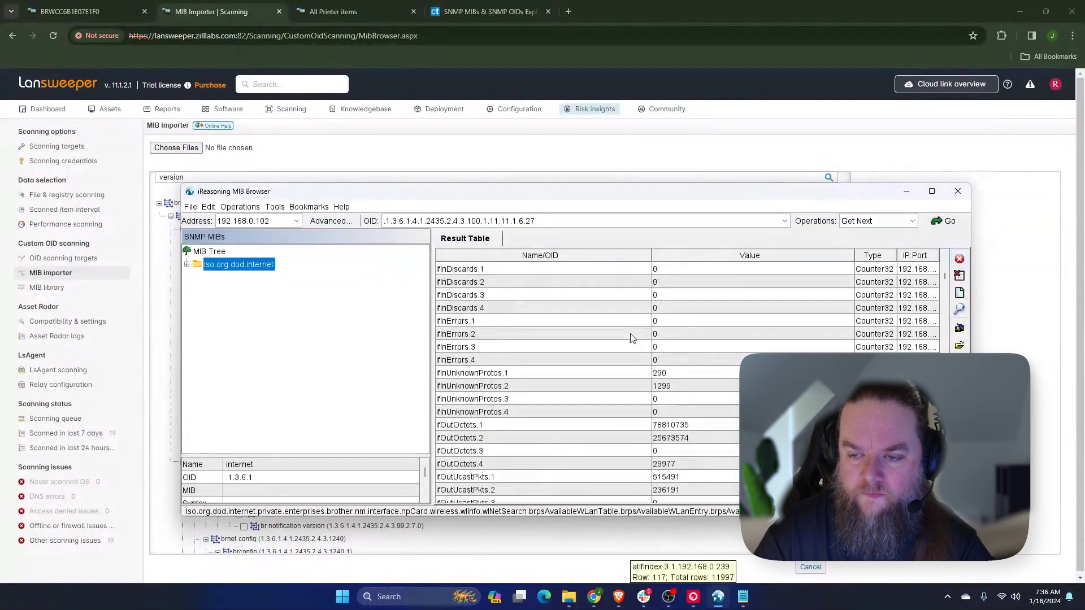
{"action": "scroll", "coordinate": [627, 337], "scroll_direction": "up", "scroll_amount": 2}
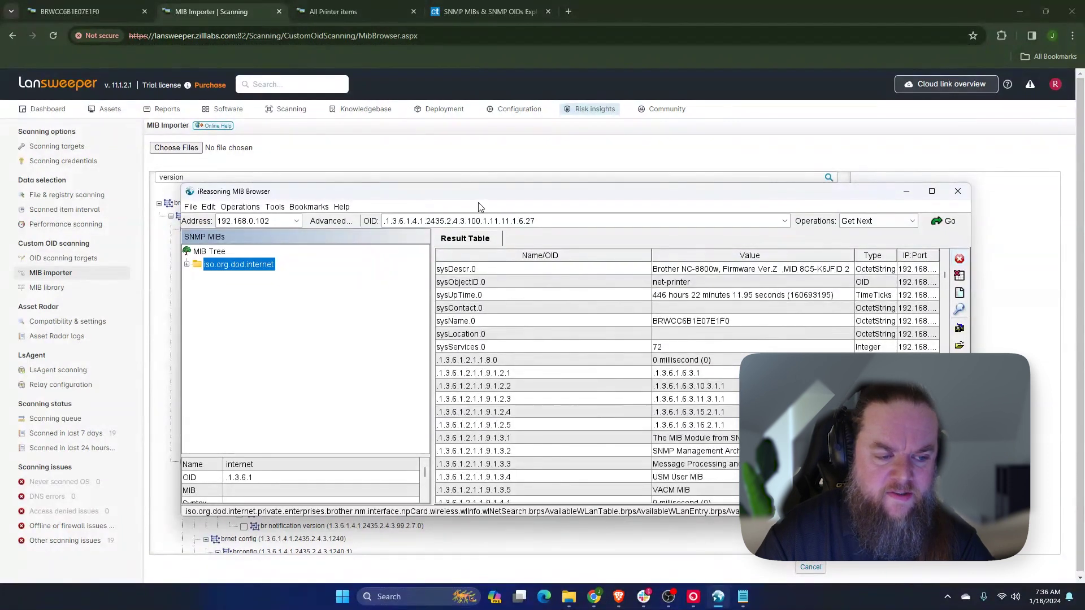
{"action": "left_click_drag", "start_coordinate": [473, 196], "coordinate": [464, 173]}
On the BRWCC6B1E07E1F0 asset page, select the 'Brother NC-8800w, Firmware Ver.Z' description line.
{"action": "left_click", "coordinate": [85, 11]}
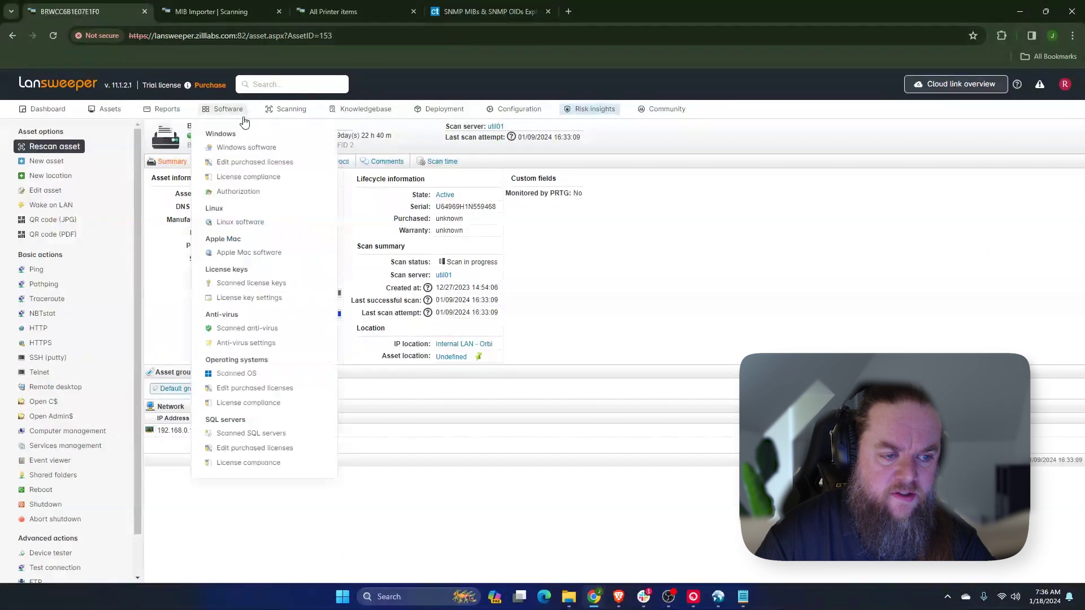
{"action": "left_click_drag", "start_coordinate": [188, 145], "coordinate": [291, 145]}
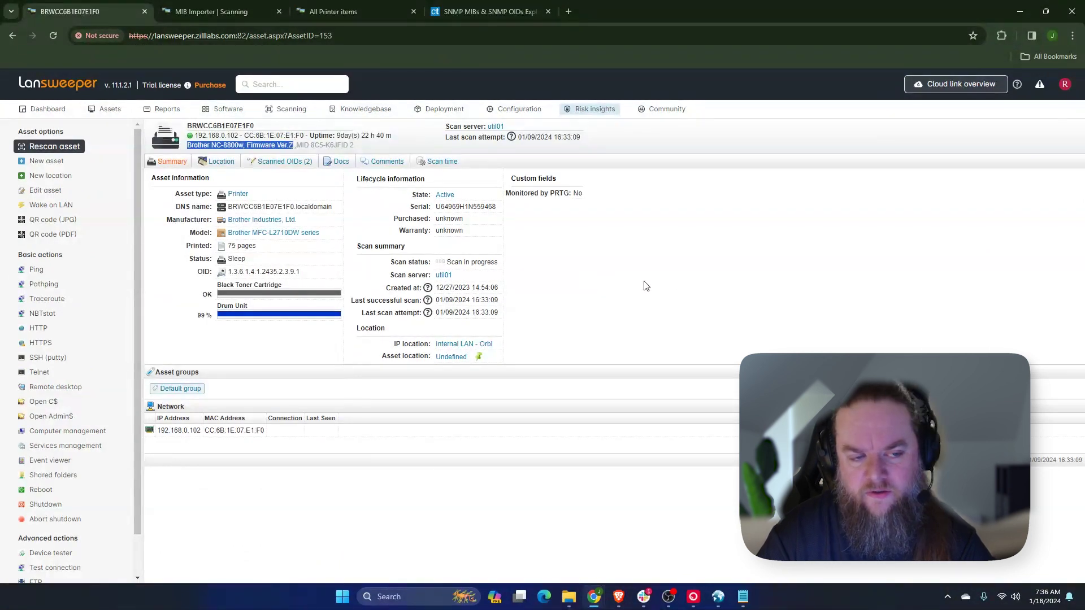
{"action": "triple_click", "coordinate": [269, 148]}
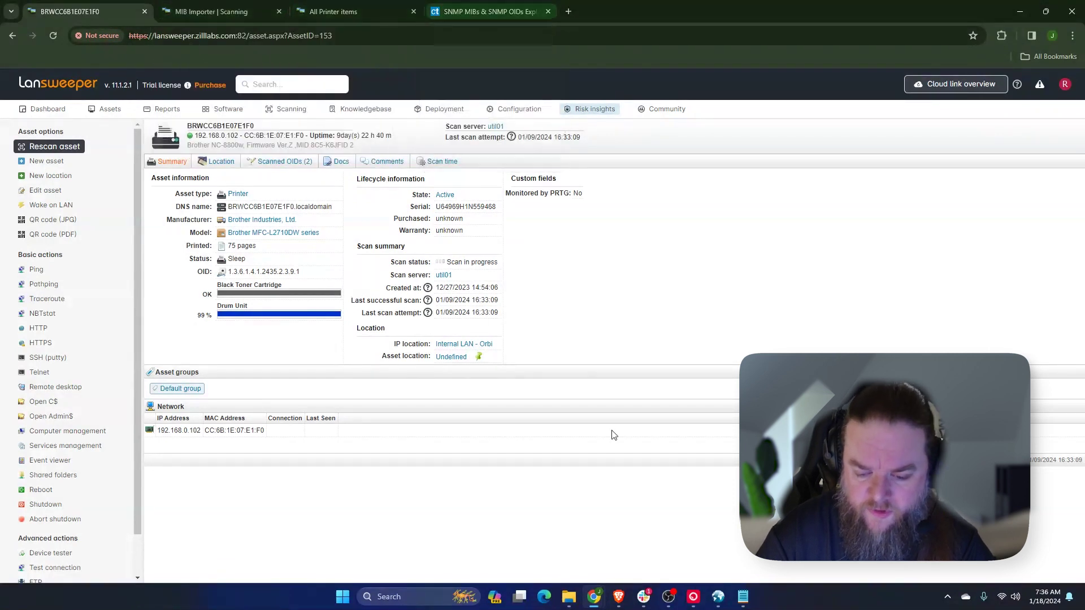
Search the MIB Browser result table for value Z, locating OID .1.3.6.1.4.1.1240.2.3.4.1.4.0.
{"action": "left_click", "coordinate": [718, 596]}
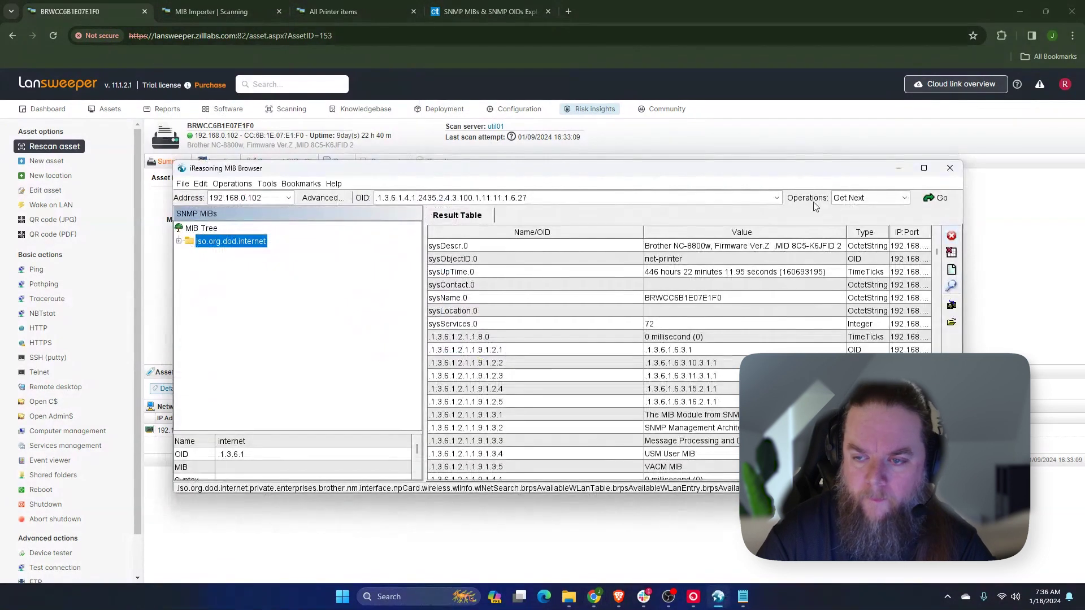
{"action": "left_click", "coordinate": [950, 285]}
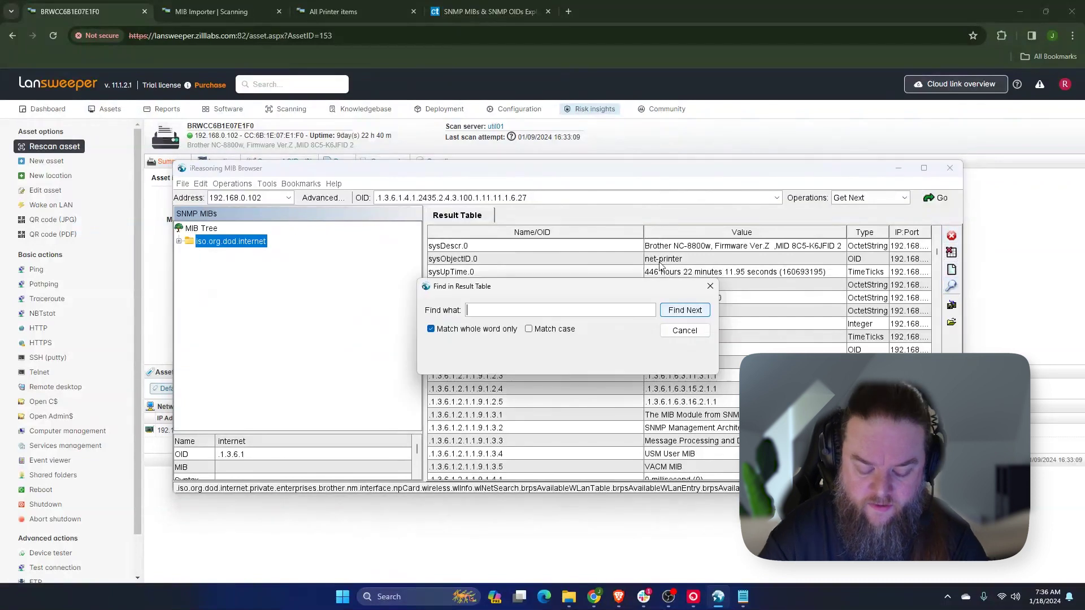
{"action": "type", "text": "Z"}
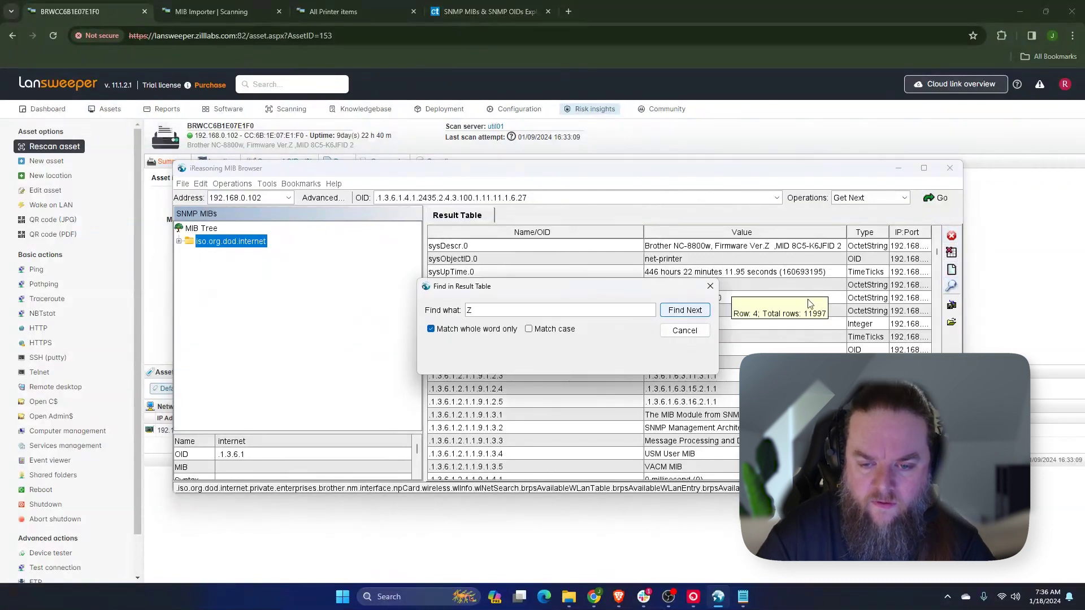
{"action": "left_click", "coordinate": [672, 310]}
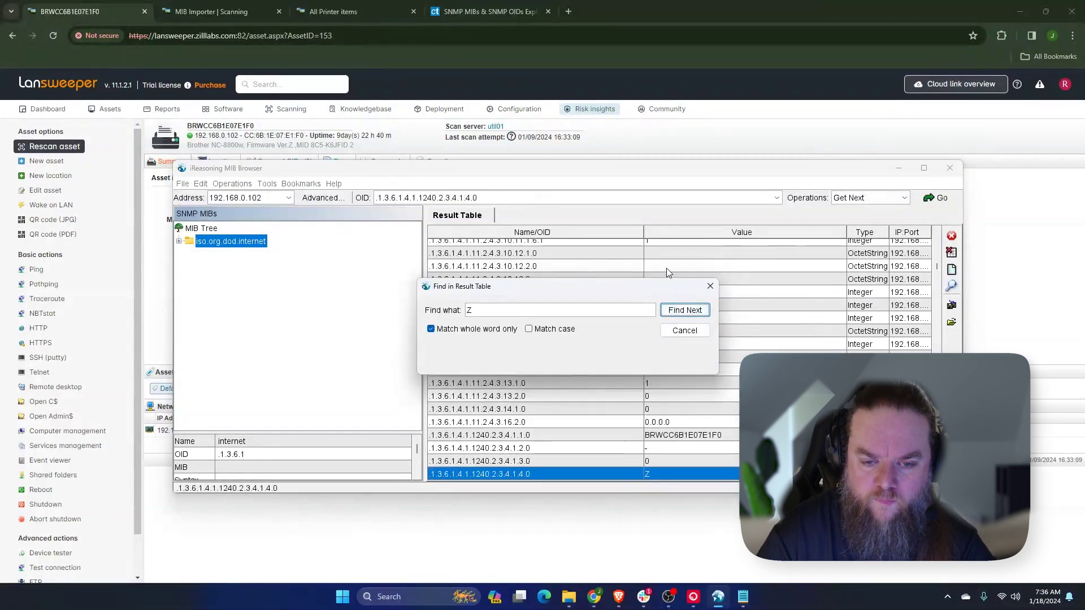
{"action": "left_click_drag", "start_coordinate": [591, 288], "coordinate": [484, 264]}
{"action": "left_click_drag", "start_coordinate": [574, 266], "coordinate": [423, 207]}
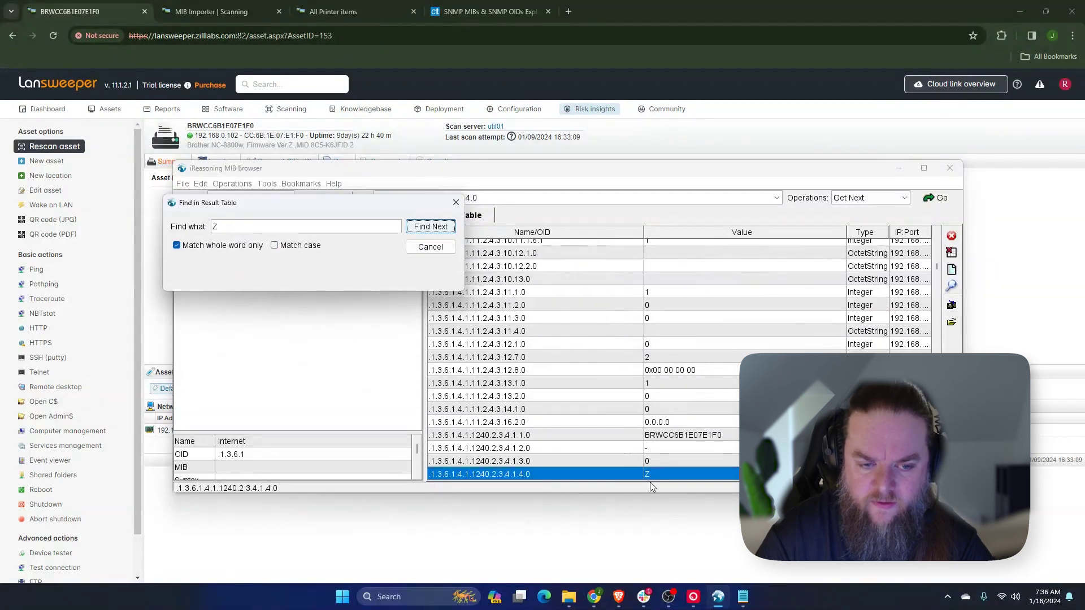
{"action": "left_click", "coordinate": [431, 227]}
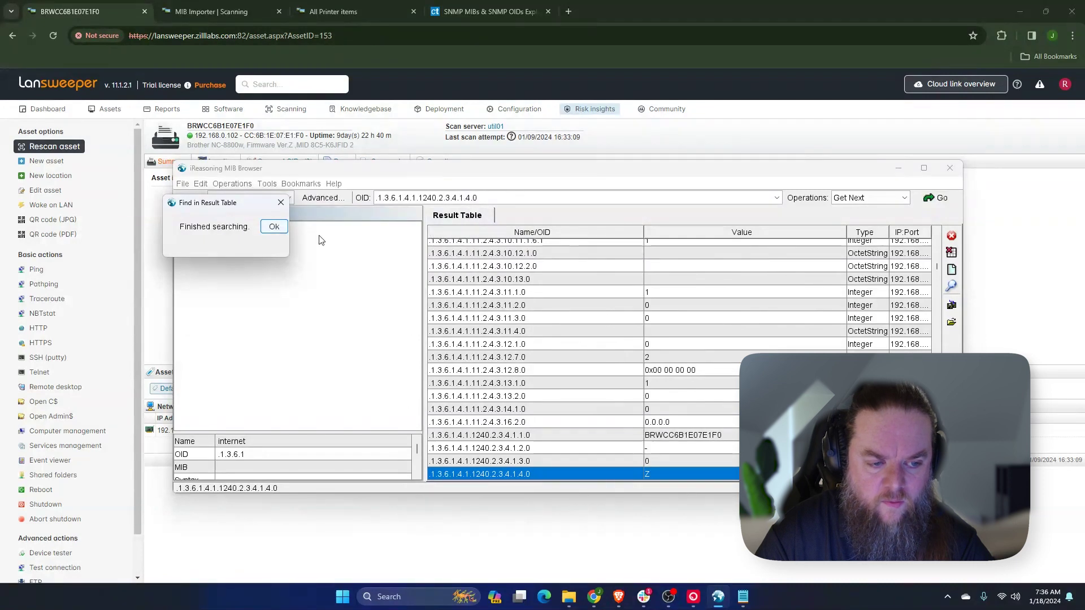
{"action": "left_click", "coordinate": [271, 228]}
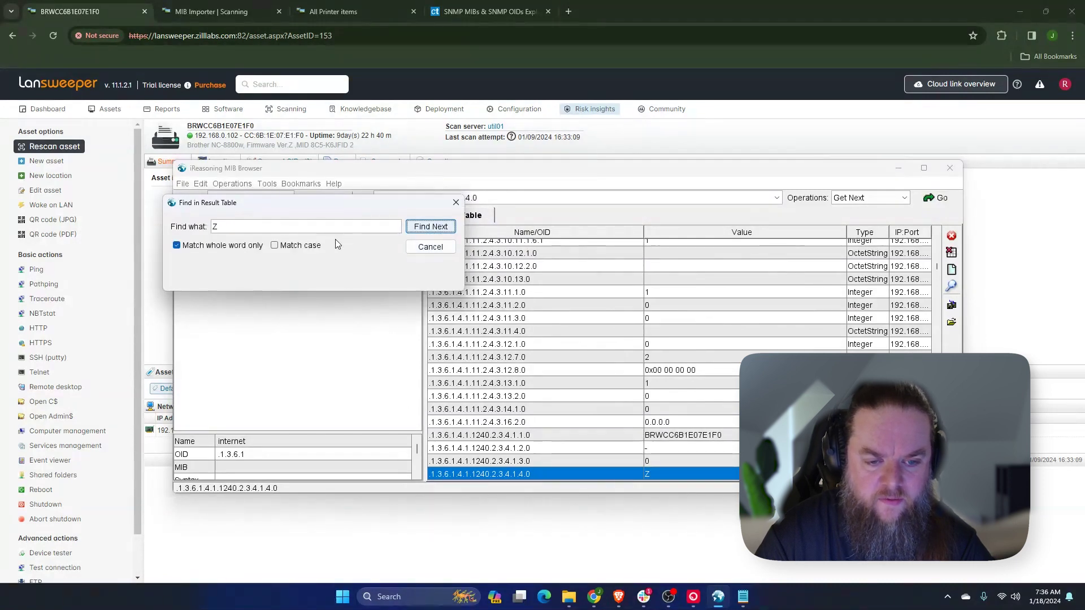
{"action": "left_click", "coordinate": [429, 223]}
{"action": "left_click", "coordinate": [281, 227]}
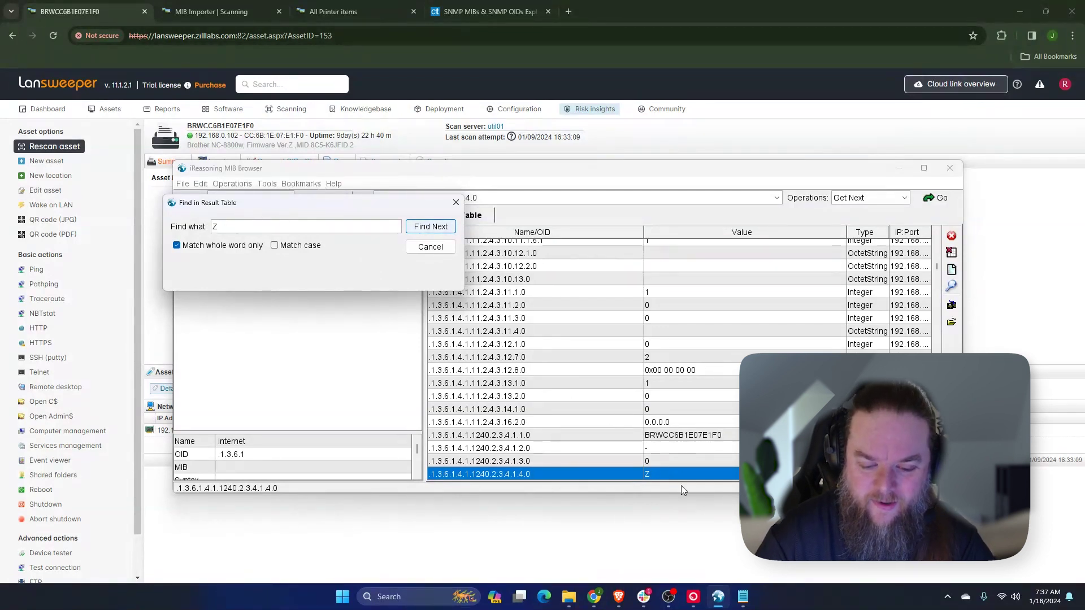
Compare it with the firmware OID saved in Notepad by selecting its end.
{"action": "left_click", "coordinate": [743, 599]}
{"action": "left_click", "coordinate": [744, 598]}
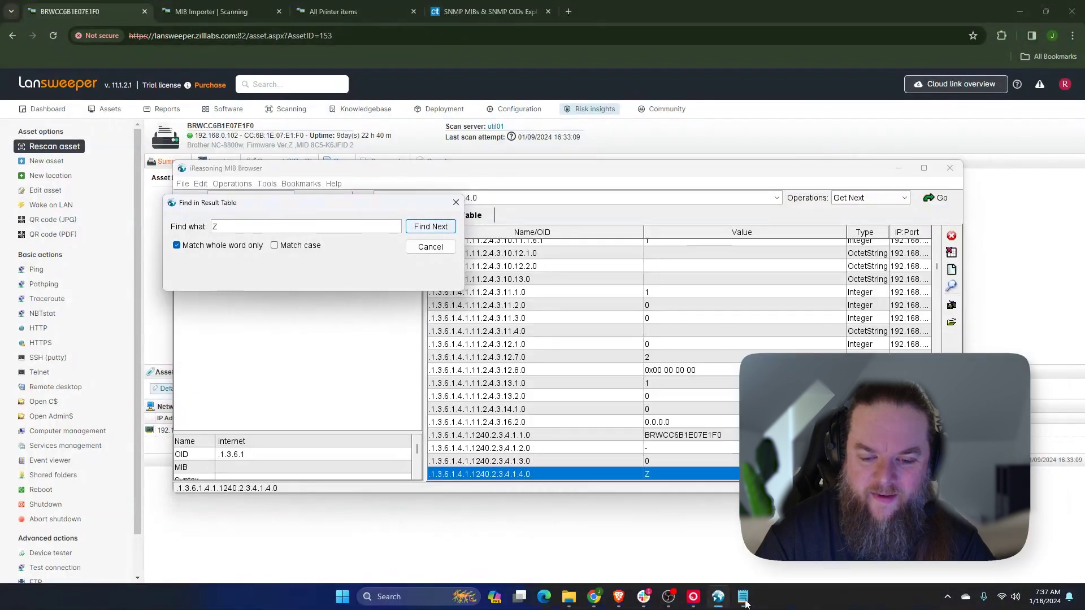
{"action": "left_click", "coordinate": [743, 598]}
{"action": "left_click_drag", "start_coordinate": [721, 399], "coordinate": [623, 399]}
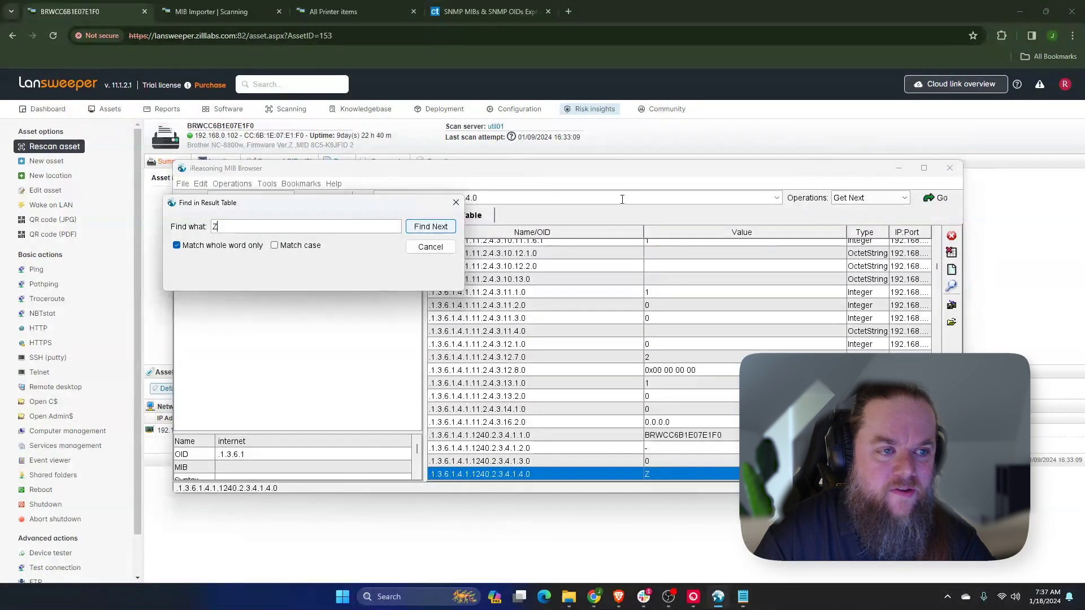
Go to the OID scanning targets list from the Scanning menu.
{"action": "left_click", "coordinate": [235, 12]}
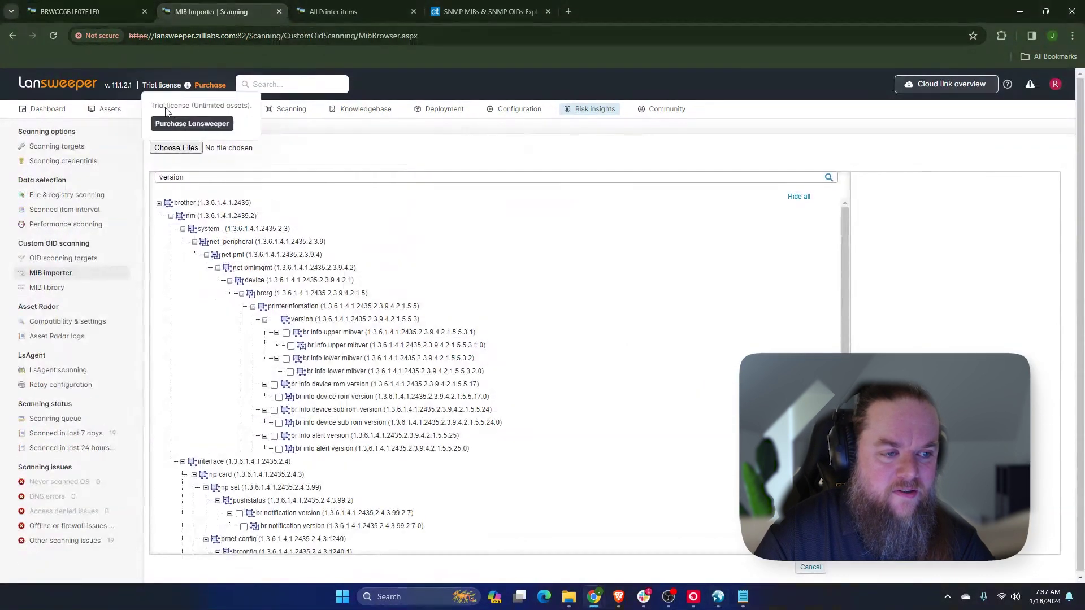
{"action": "mouse_move", "coordinate": [153, 110]}
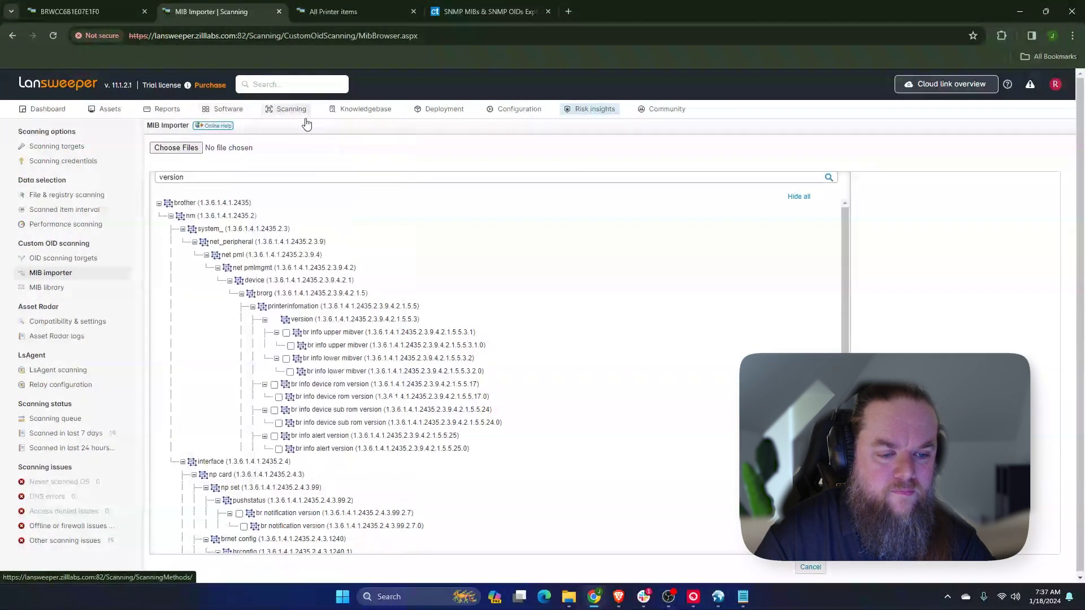
{"action": "mouse_move", "coordinate": [310, 113]}
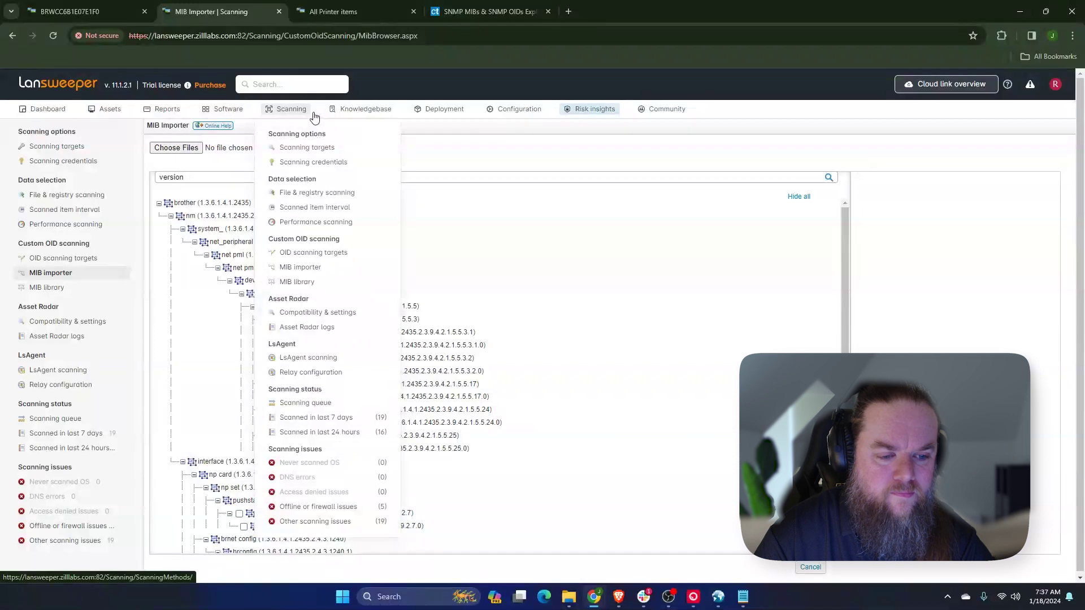
{"action": "left_click", "coordinate": [313, 253]}
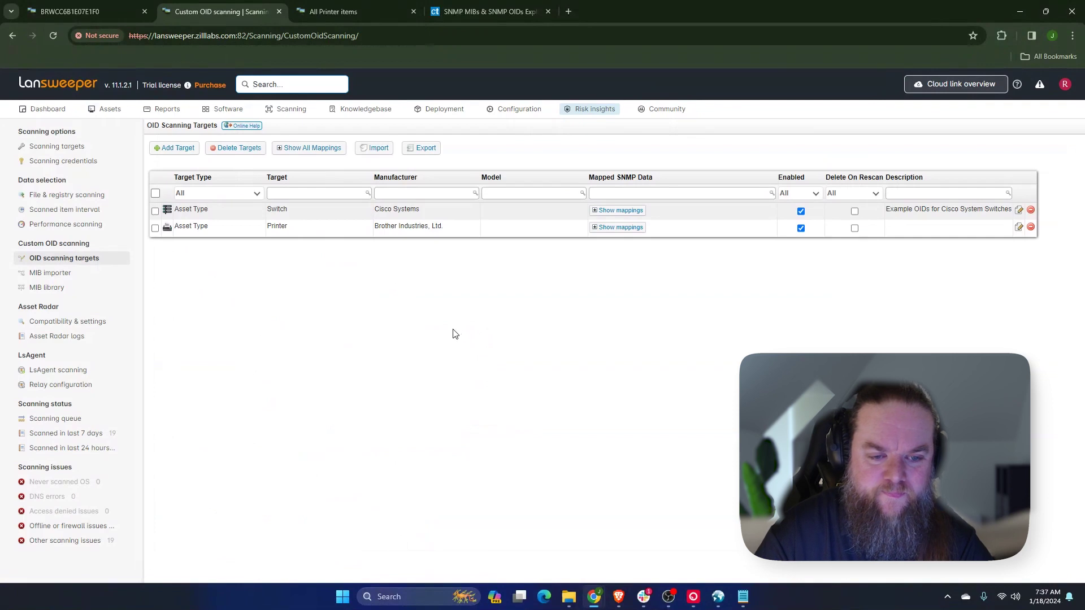
Delete the Brother printer target, leaving only the Cisco switch target.
{"action": "left_click", "coordinate": [1031, 227]}
{"action": "left_click", "coordinate": [620, 350]}
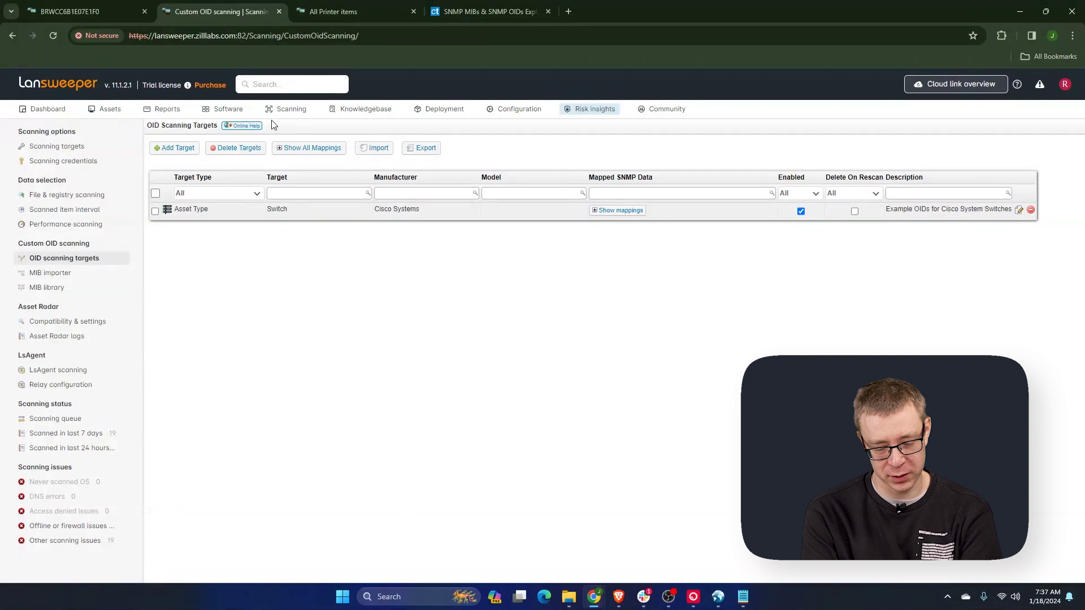
{"action": "mouse_move", "coordinate": [283, 112]}
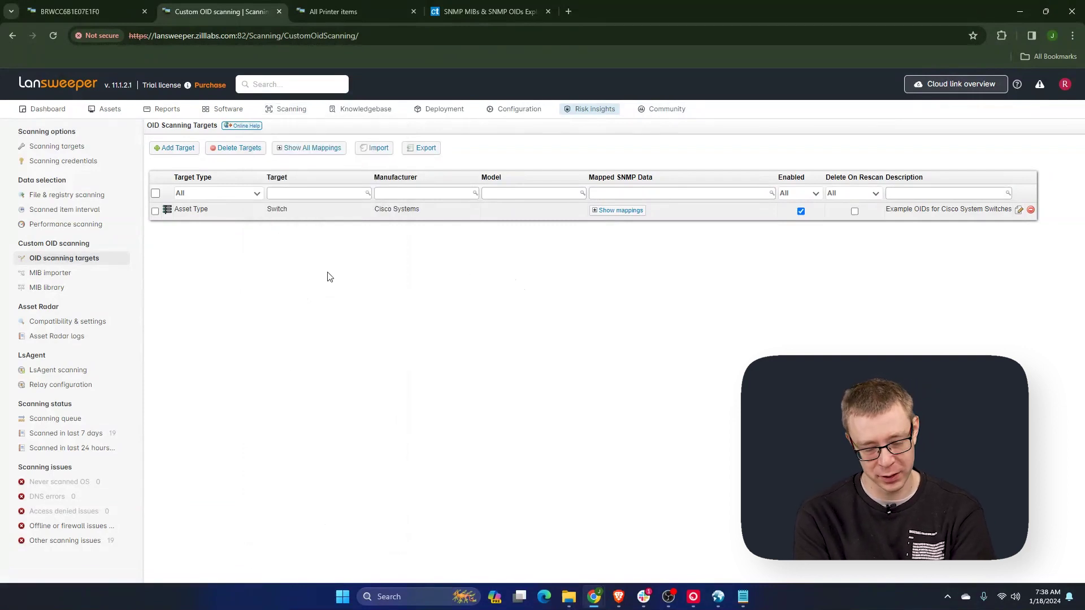
{"action": "mouse_move", "coordinate": [286, 115]}
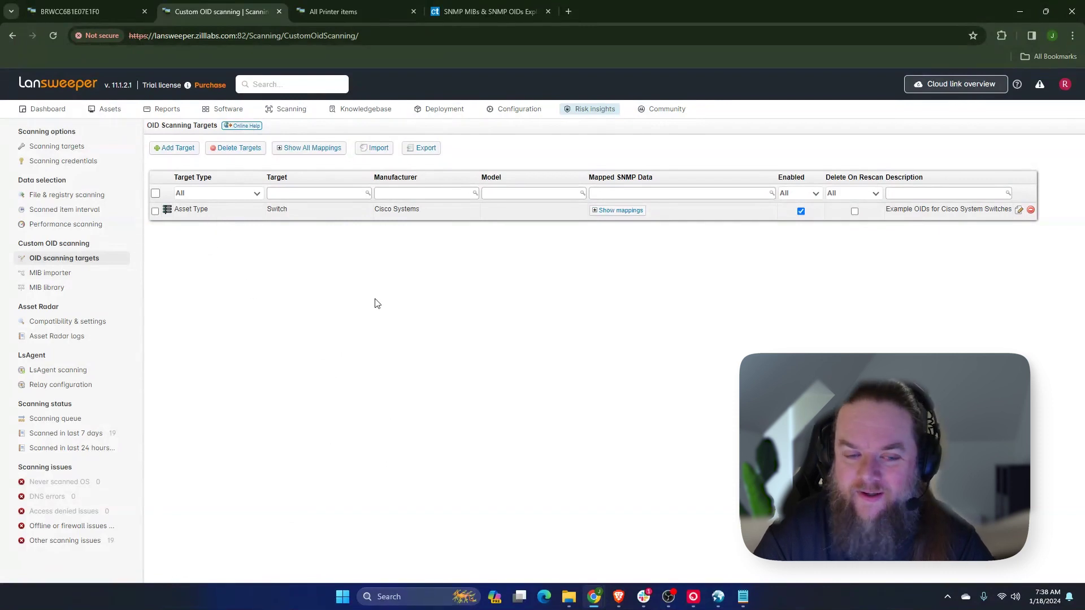
Add a new custom OID scanning target aimed at the Printer asset type.
{"action": "left_click", "coordinate": [173, 149]}
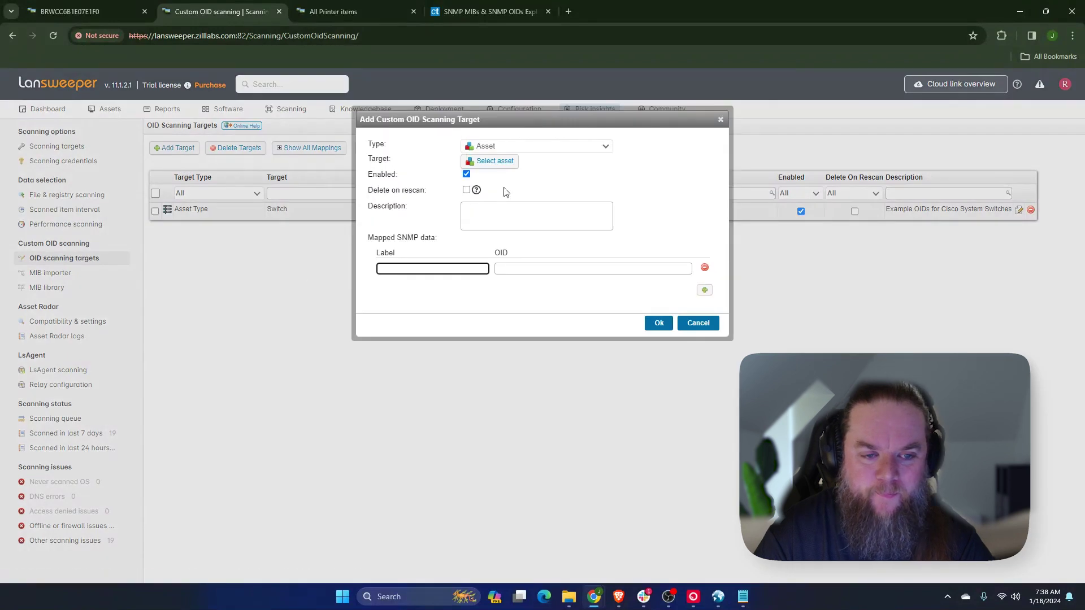
{"action": "left_click", "coordinate": [513, 146]}
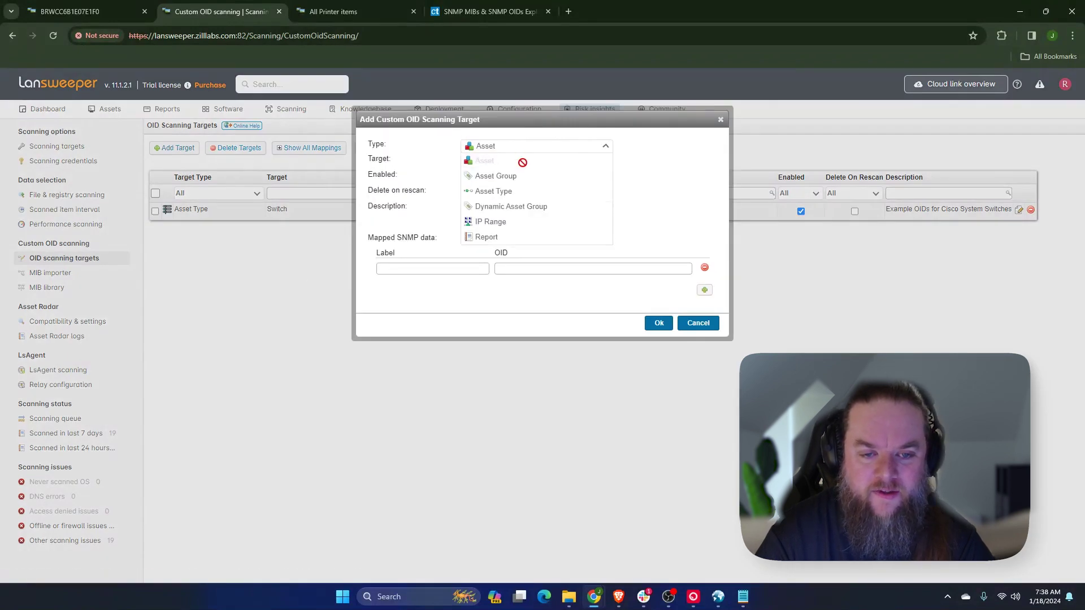
{"action": "left_click", "coordinate": [506, 192]}
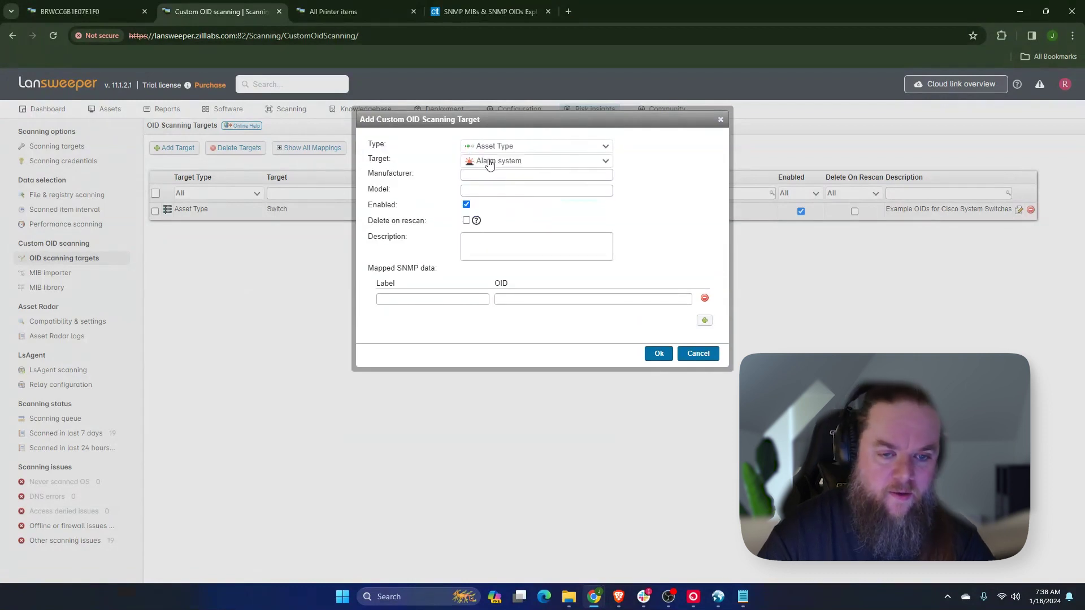
{"action": "left_click", "coordinate": [487, 163]}
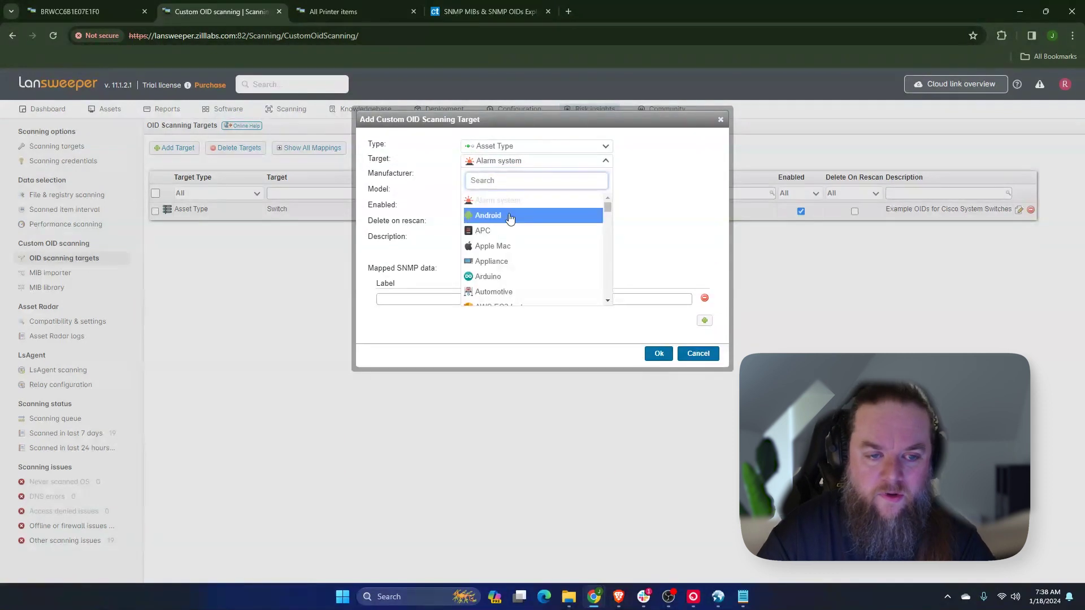
{"action": "left_click", "coordinate": [501, 179]}
{"action": "scroll", "coordinate": [510, 226], "scroll_direction": "down", "scroll_amount": 3}
{"action": "scroll", "coordinate": [512, 227], "scroll_direction": "down", "scroll_amount": 10}
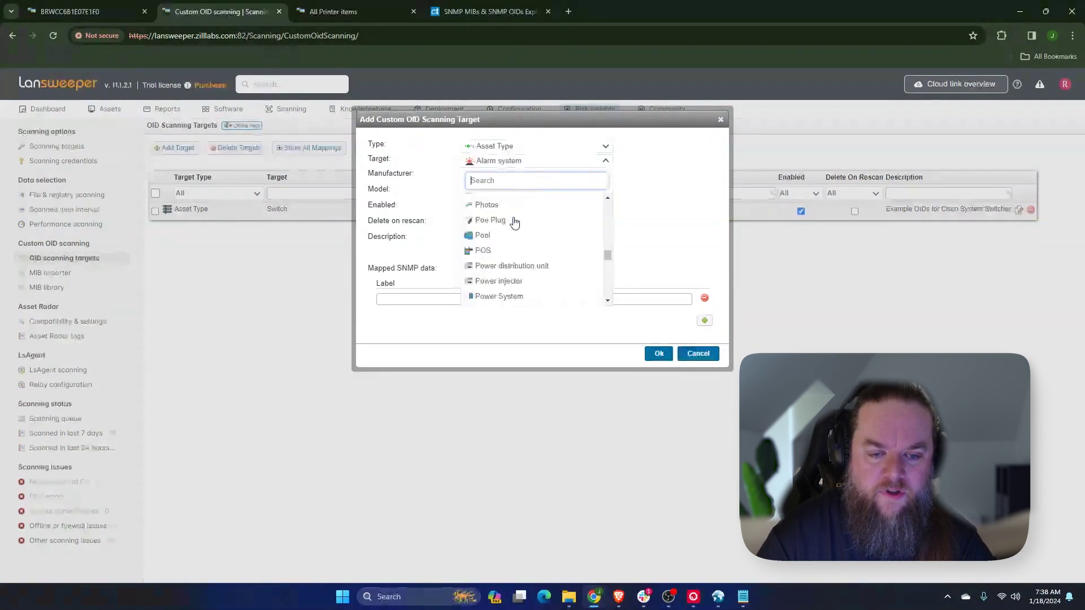
{"action": "scroll", "coordinate": [508, 231], "scroll_direction": "up", "scroll_amount": 2}
{"action": "scroll", "coordinate": [507, 231], "scroll_direction": "down", "scroll_amount": 3}
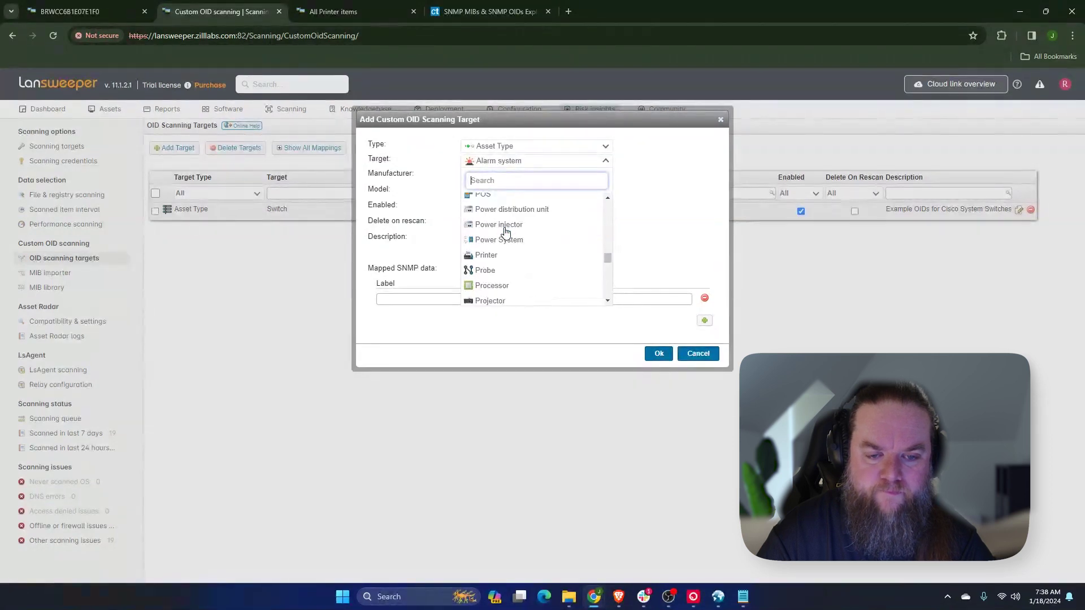
{"action": "left_click", "coordinate": [496, 251]}
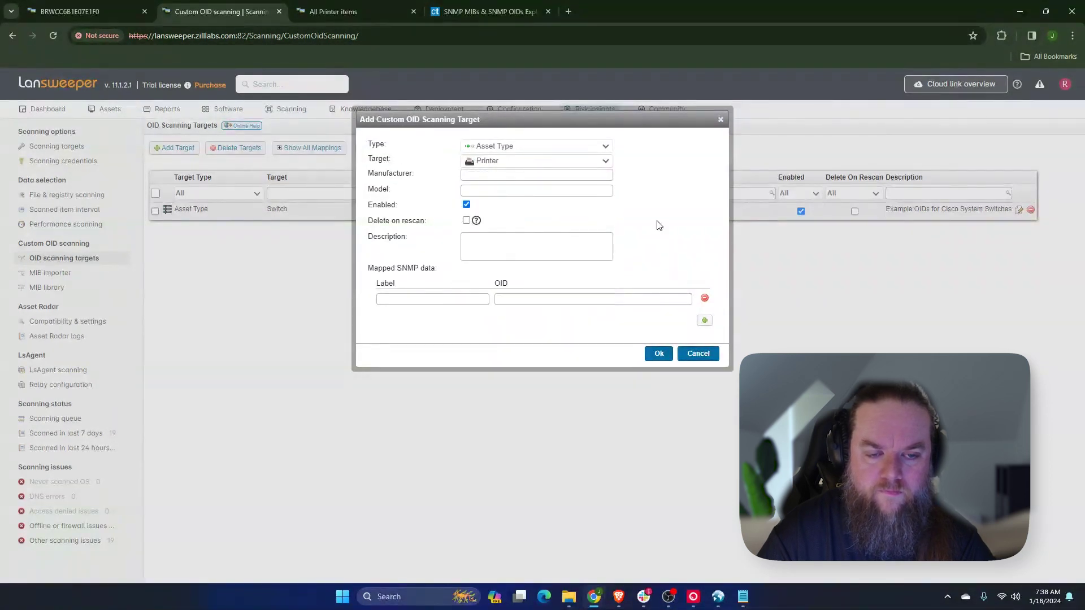
Set the target's manufacturer to Brother Industries, Ltd.
{"action": "left_click", "coordinate": [478, 175]}
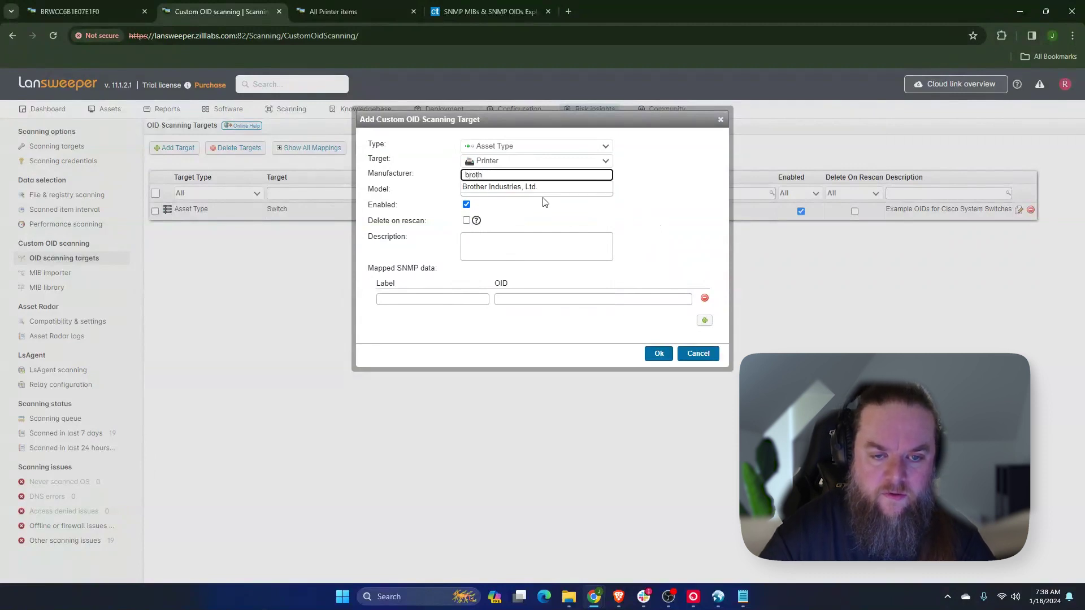
{"action": "left_click", "coordinate": [492, 188]}
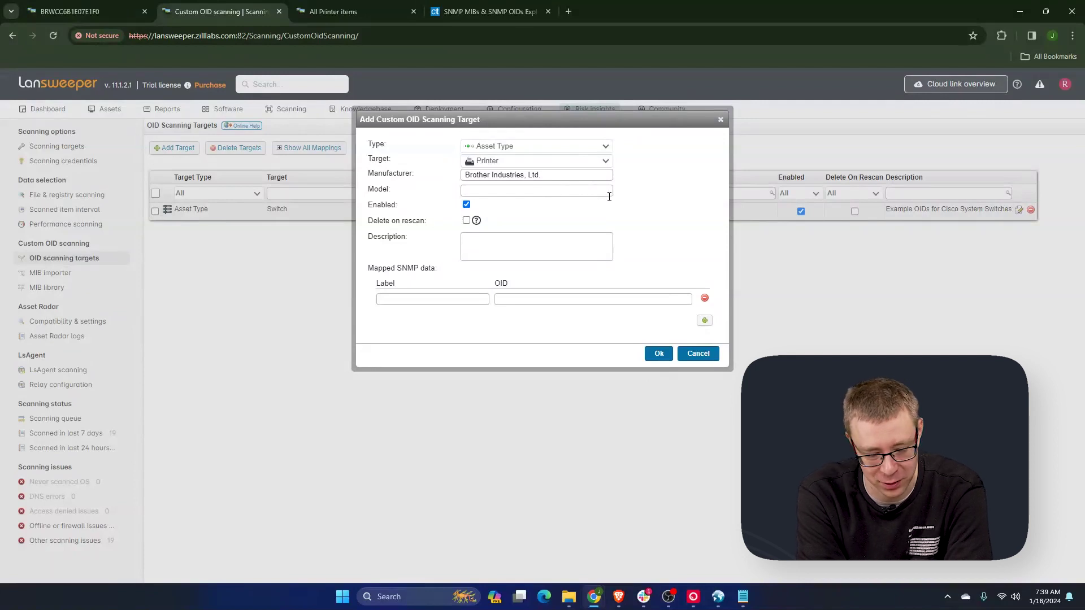
{"action": "left_click", "coordinate": [554, 175]}
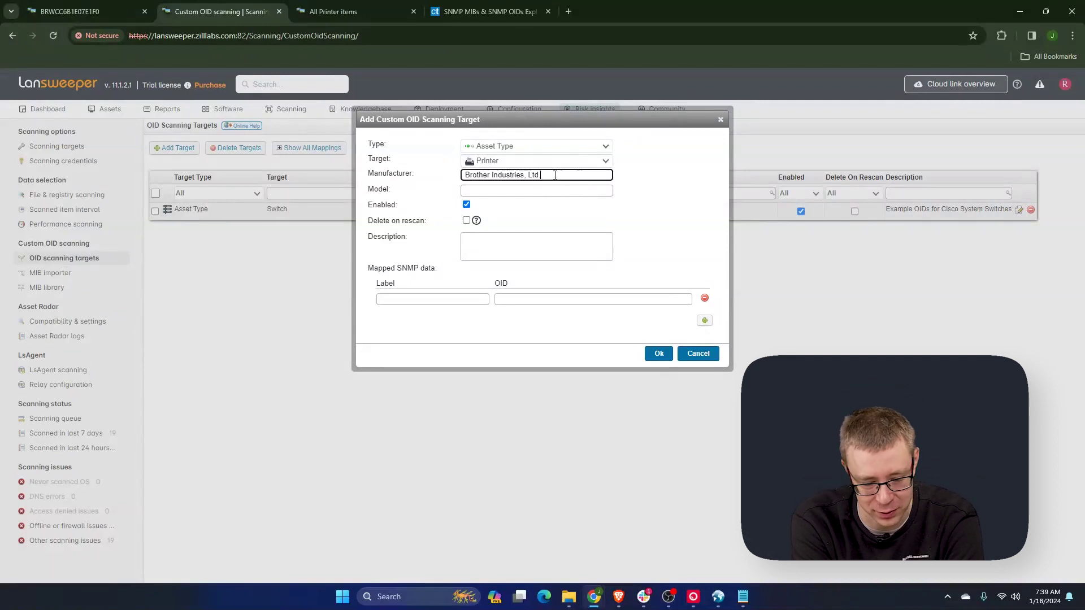
{"action": "left_click", "coordinate": [642, 180]}
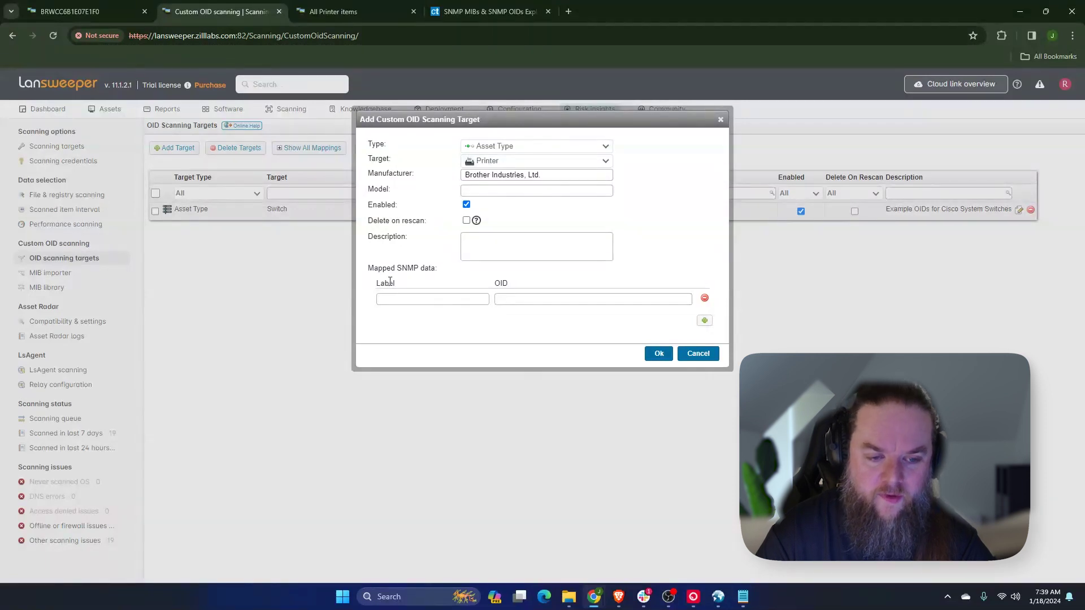
Copy 'Firmware' from the notes into the mapping's Label field.
{"action": "left_click", "coordinate": [743, 597]}
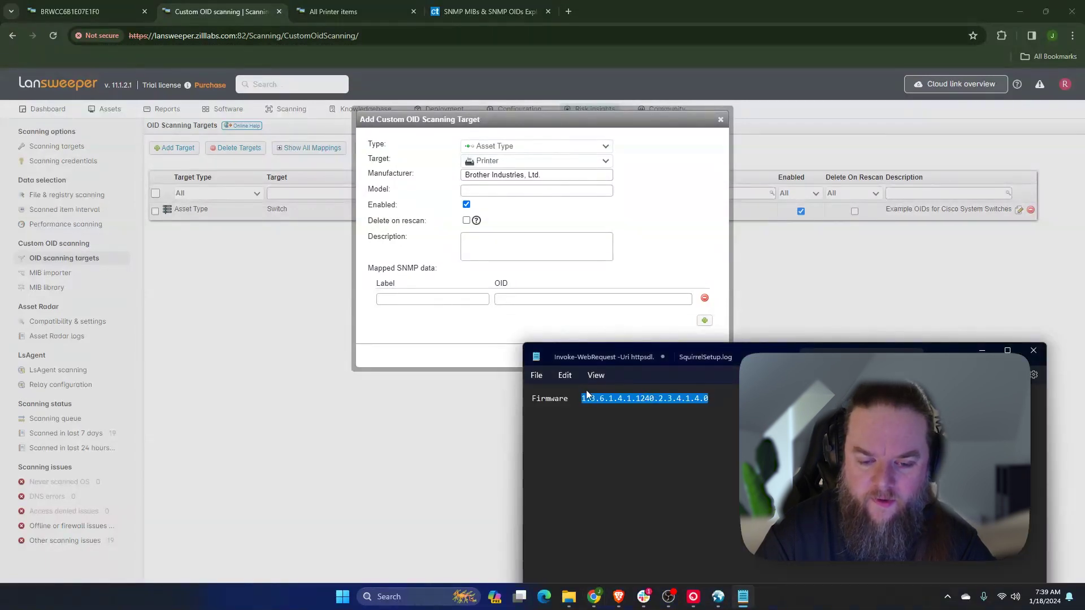
{"action": "left_click_drag", "start_coordinate": [569, 398], "coordinate": [524, 399]}
{"action": "key", "text": "ctrl+c"}
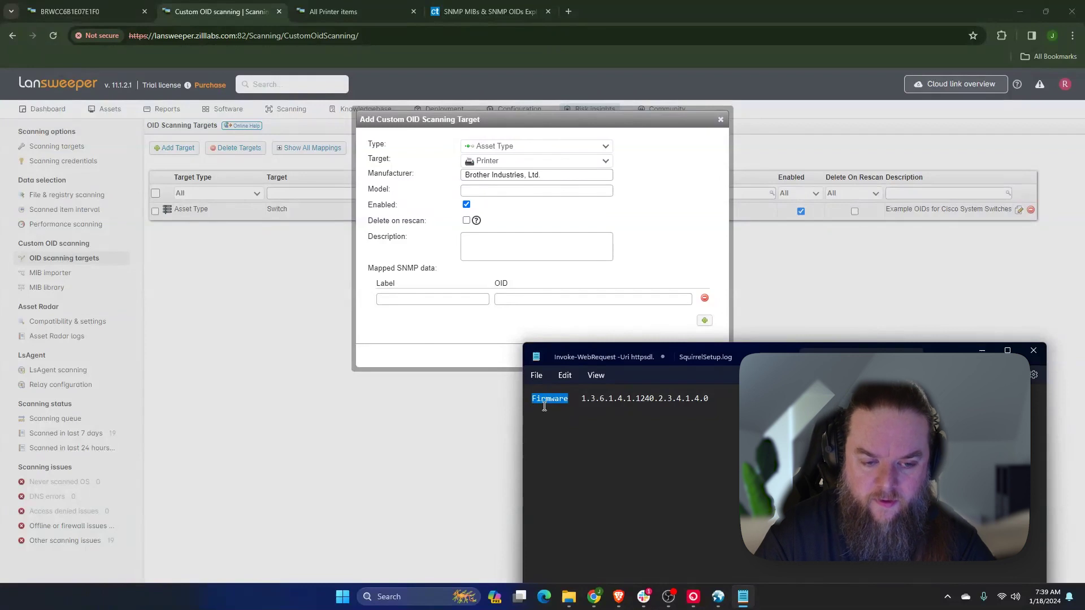
{"action": "left_click", "coordinate": [414, 299]}
{"action": "key", "text": "ctrl+v"}
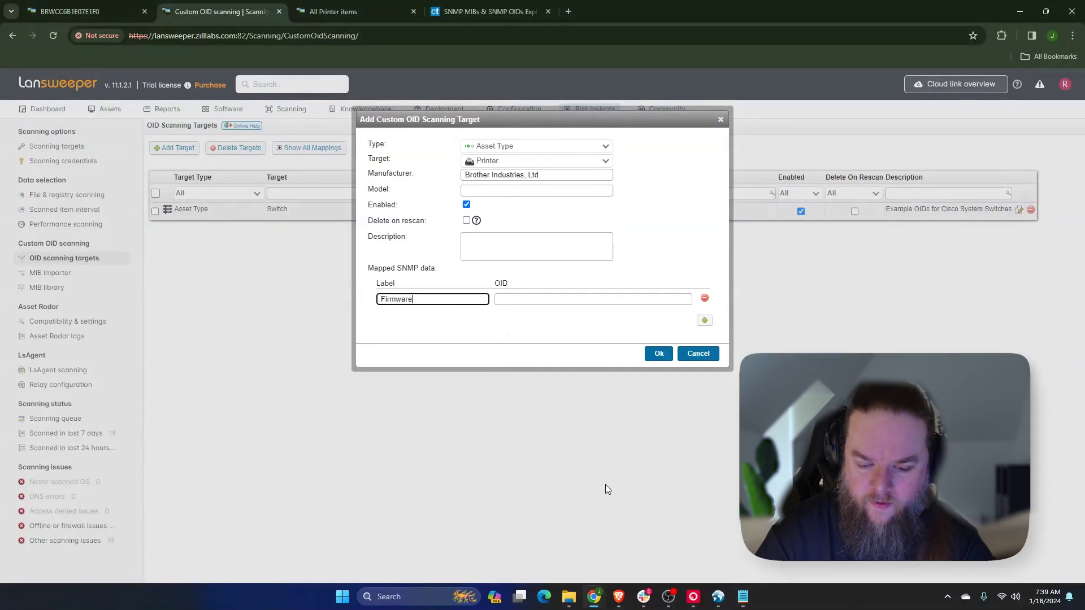
Paste OID 1.3.6.1.4.1.1240.2.3.4.1.4.0 into the OID field and save the target.
{"action": "left_click", "coordinate": [743, 596]}
{"action": "left_click_drag", "start_coordinate": [710, 398], "coordinate": [584, 398]}
{"action": "key", "text": "shift+Left"}
{"action": "key", "text": "ctrl+c"}
{"action": "left_click", "coordinate": [530, 296]}
{"action": "key", "text": "ctrl+v"}
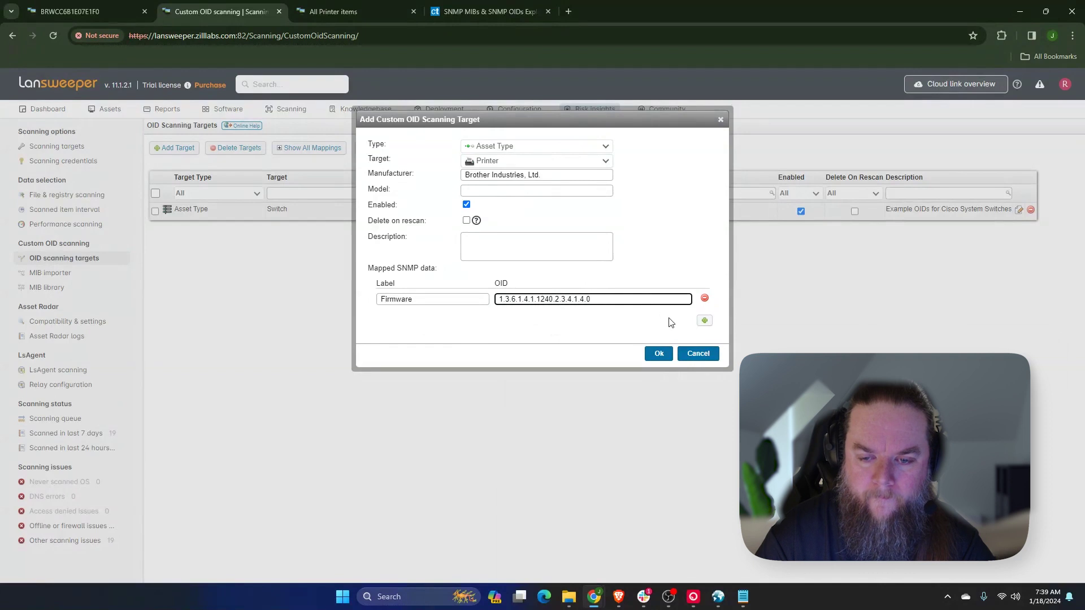
{"action": "key", "text": "Return"}
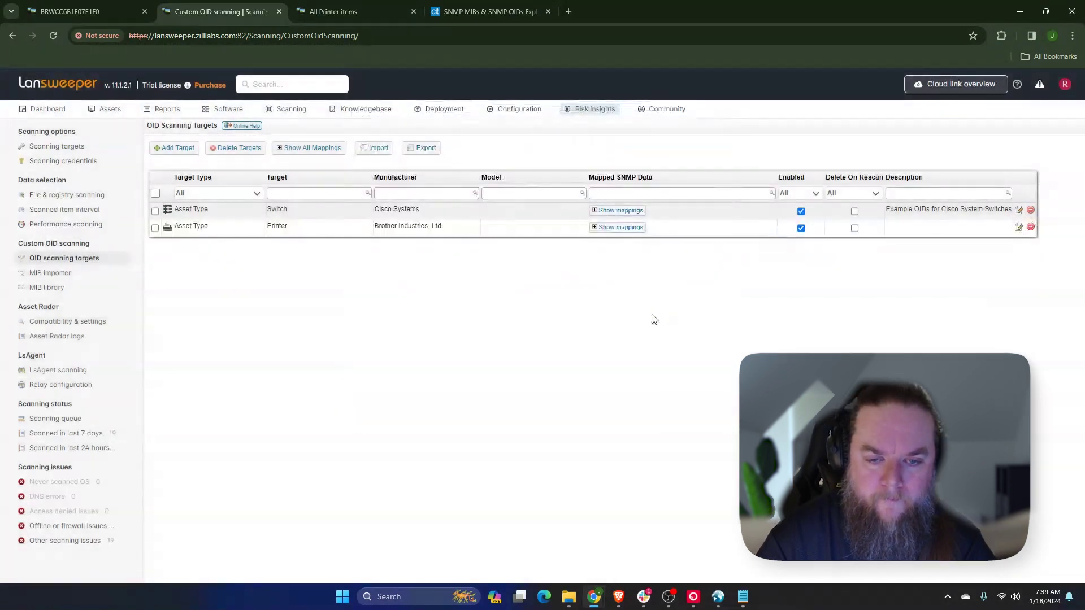
Show the Printer target's Firmware mapping, then reload the Brother printer's asset page.
{"action": "left_click", "coordinate": [599, 230]}
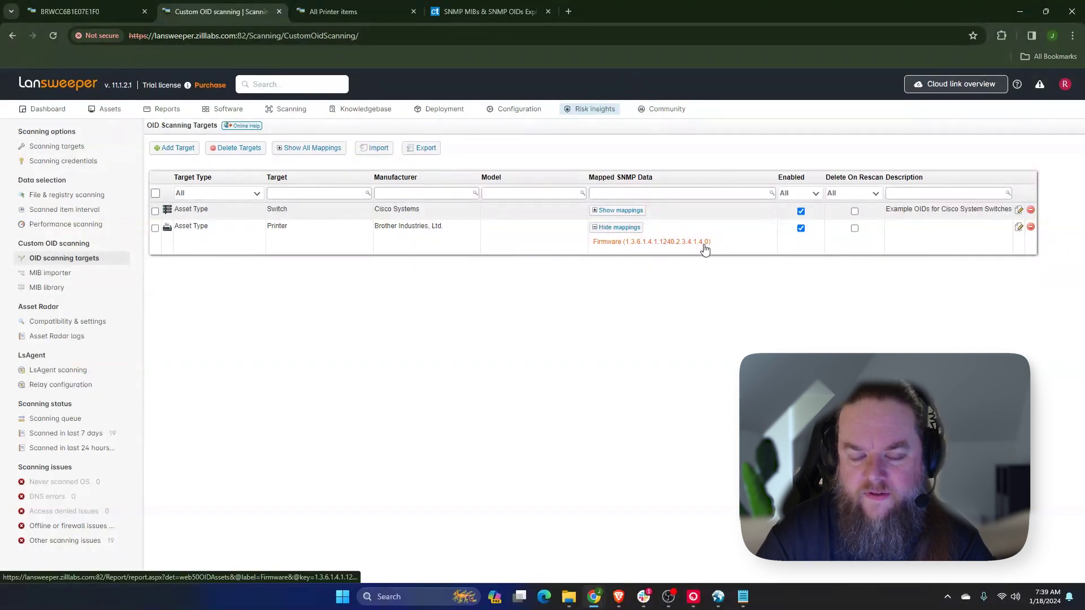
{"action": "left_click", "coordinate": [131, 18]}
{"action": "right_click", "coordinate": [600, 249]}
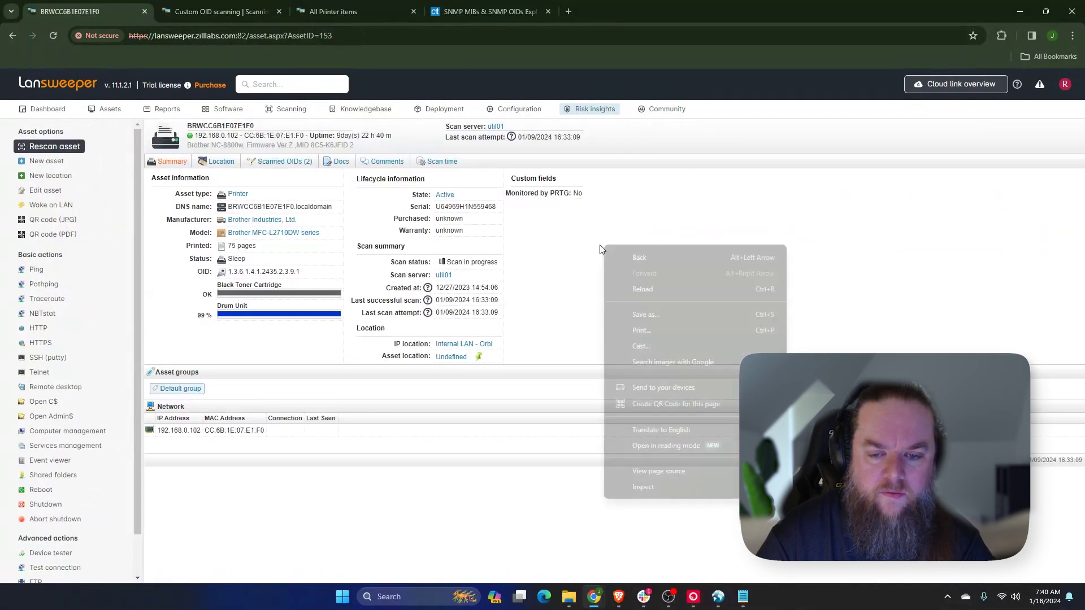
{"action": "left_click", "coordinate": [628, 290]}
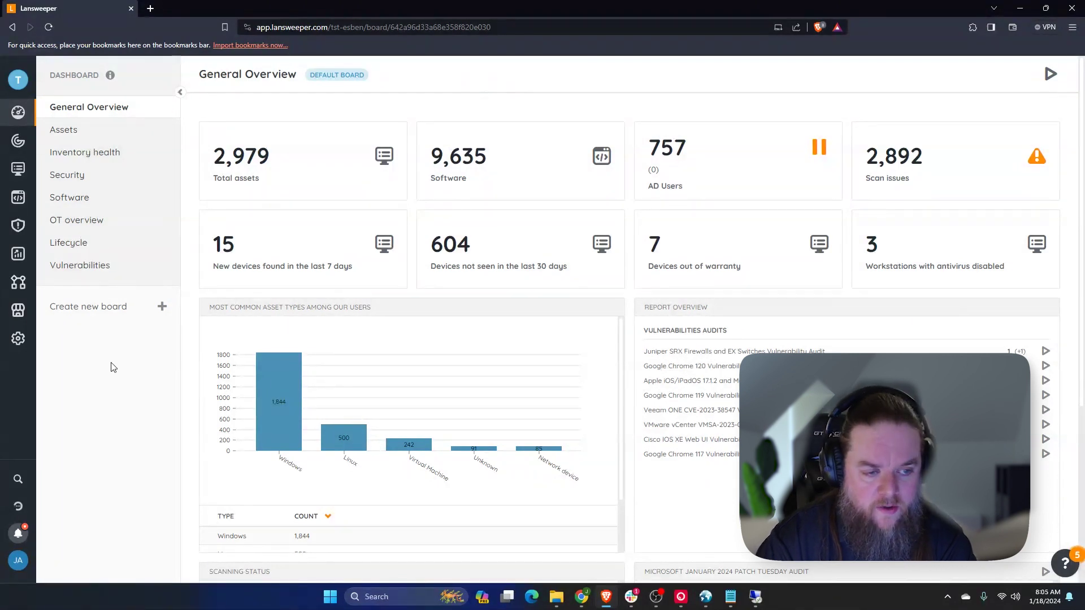
Search the reports for 'oid' and open Custom OID Audit.
{"action": "left_click", "coordinate": [18, 255]}
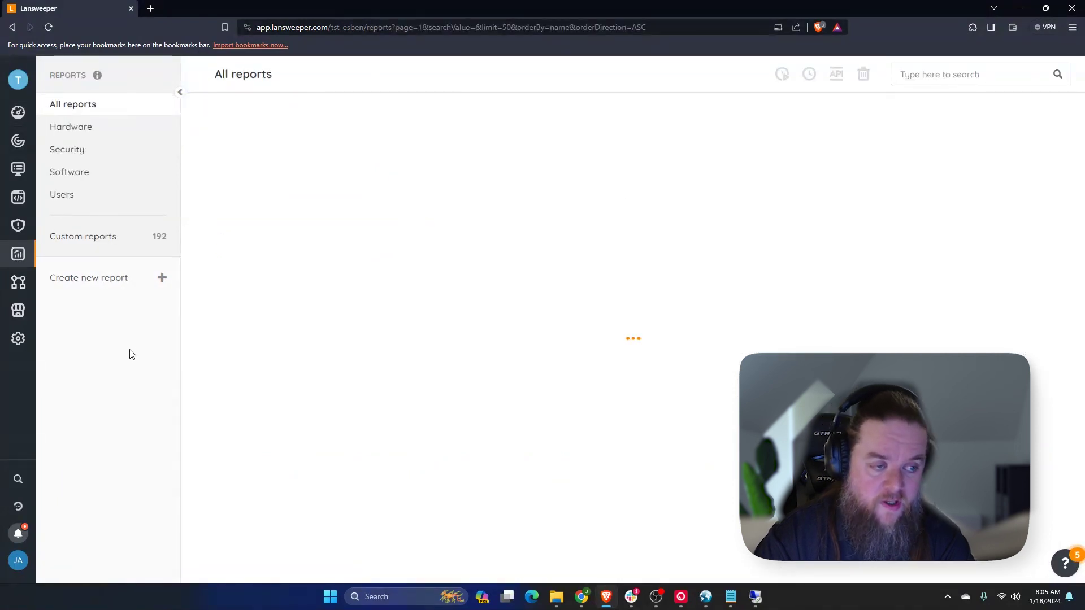
{"action": "left_click", "coordinate": [914, 72]}
{"action": "type", "text": "oid"}
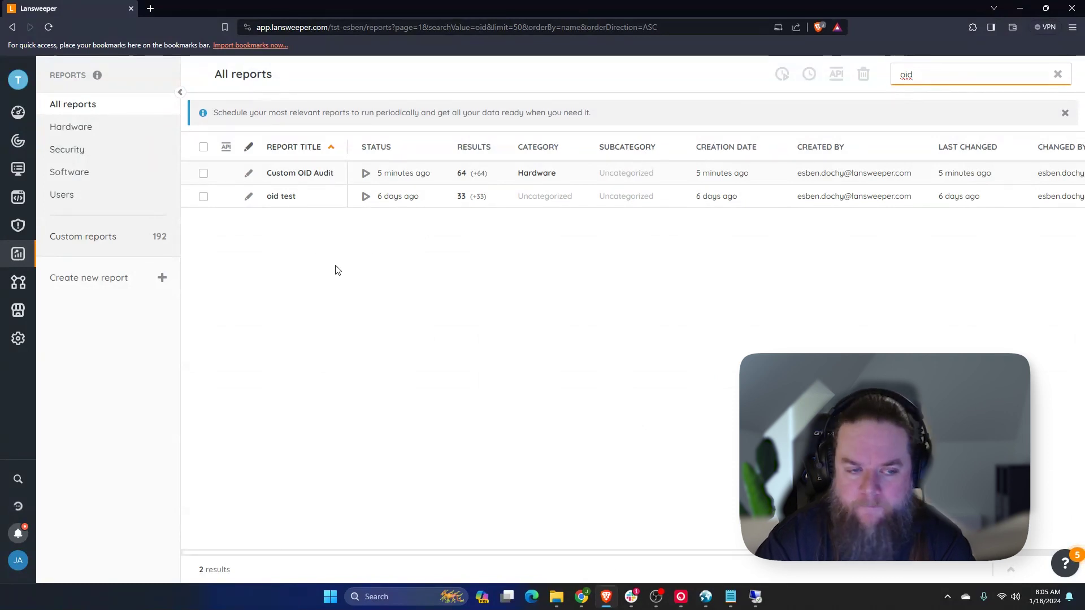
{"action": "left_click", "coordinate": [295, 174]}
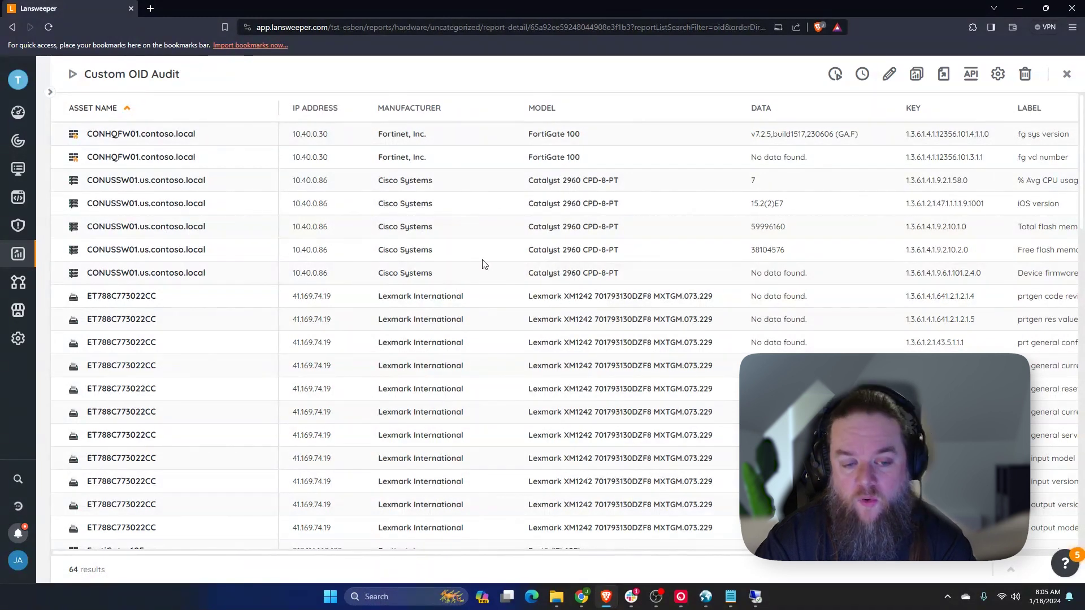
{"action": "scroll", "coordinate": [484, 242], "scroll_direction": "down", "scroll_amount": 7}
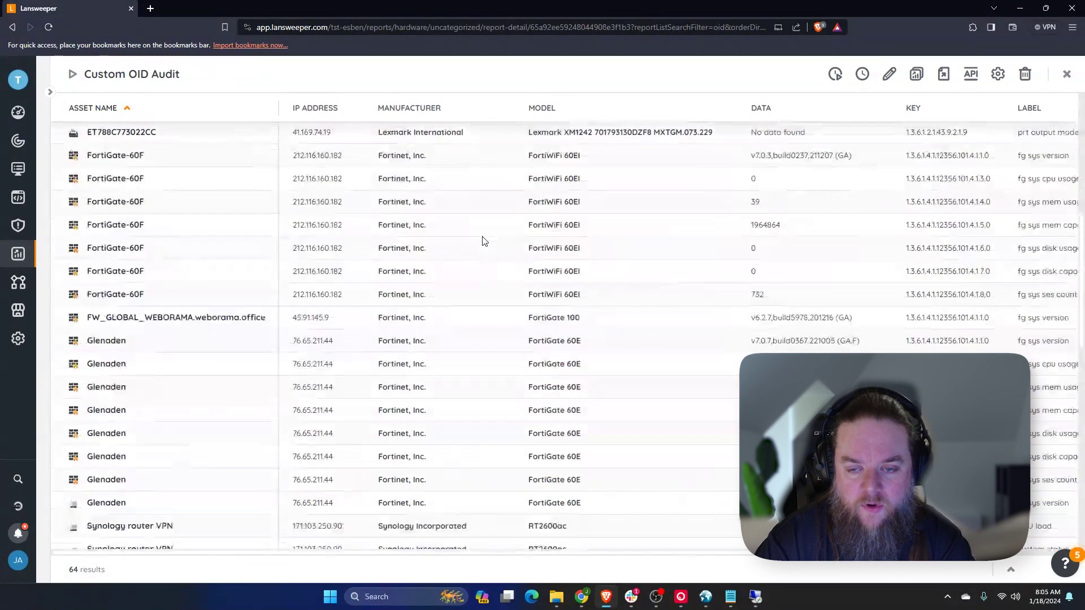
{"action": "scroll", "coordinate": [484, 242], "scroll_direction": "up", "scroll_amount": 7}
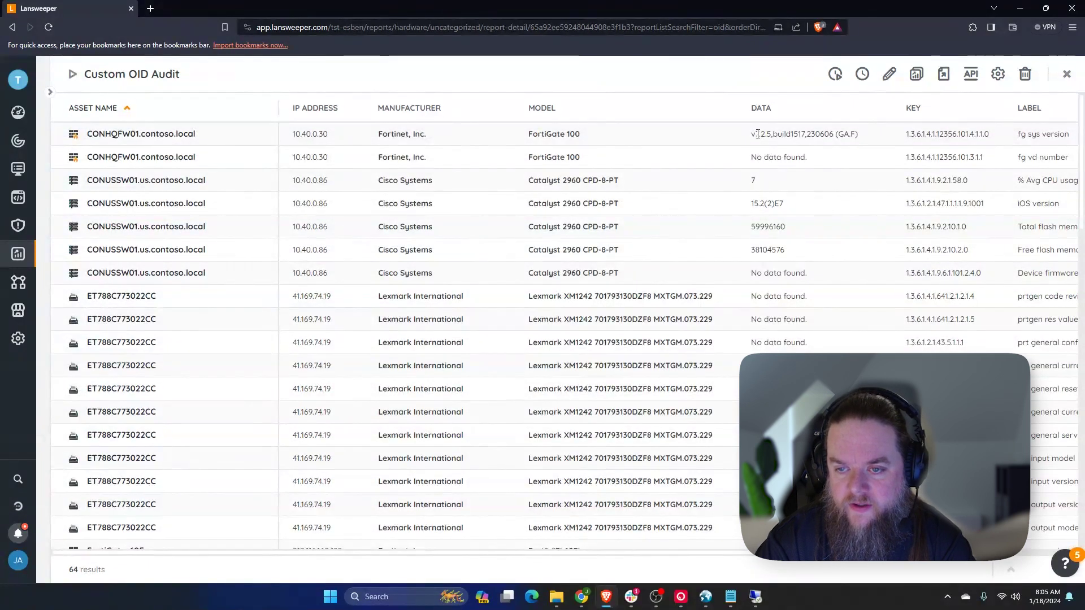
{"action": "left_click_drag", "start_coordinate": [757, 134], "coordinate": [851, 133]}
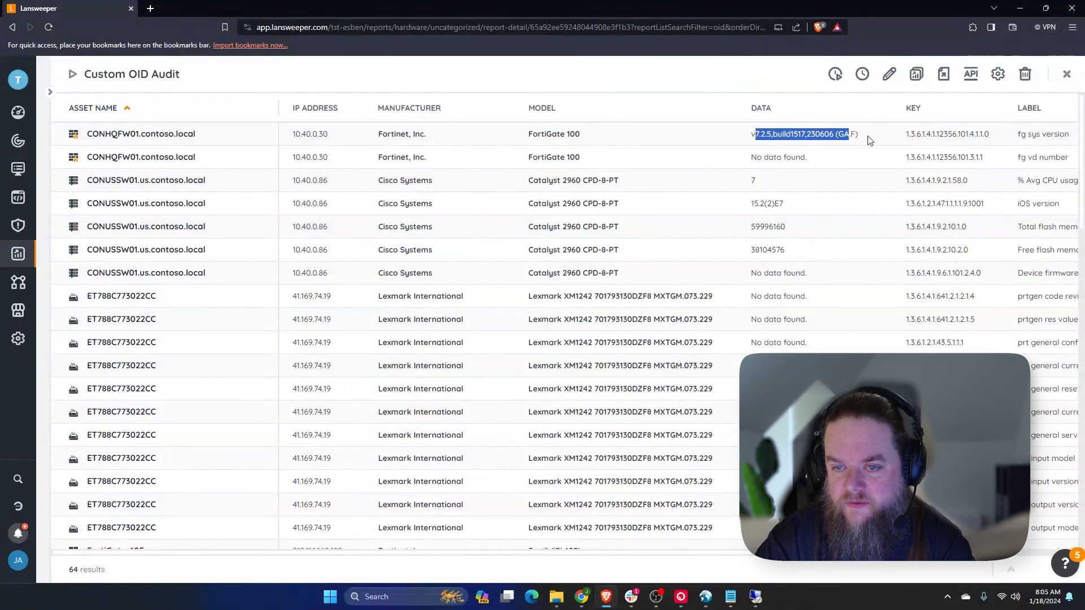
{"action": "scroll", "coordinate": [814, 310], "scroll_direction": "down", "scroll_amount": 3}
{"action": "scroll", "coordinate": [806, 353], "scroll_direction": "down", "scroll_amount": 15}
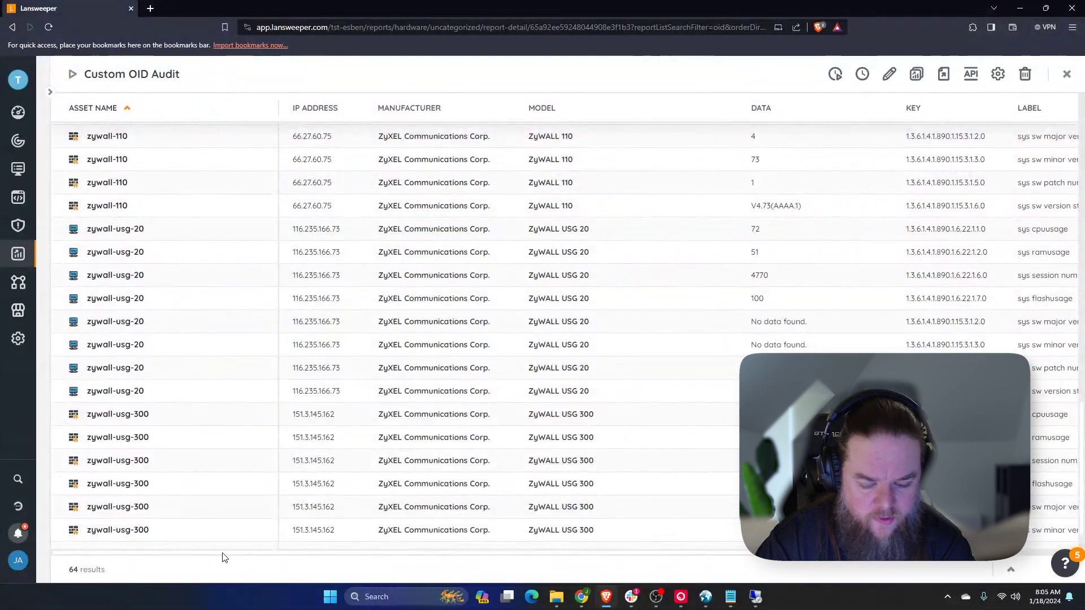
{"action": "scroll", "coordinate": [283, 559], "scroll_direction": "right", "scroll_amount": 3}
{"action": "scroll", "coordinate": [870, 320], "scroll_direction": "up", "scroll_amount": 5}
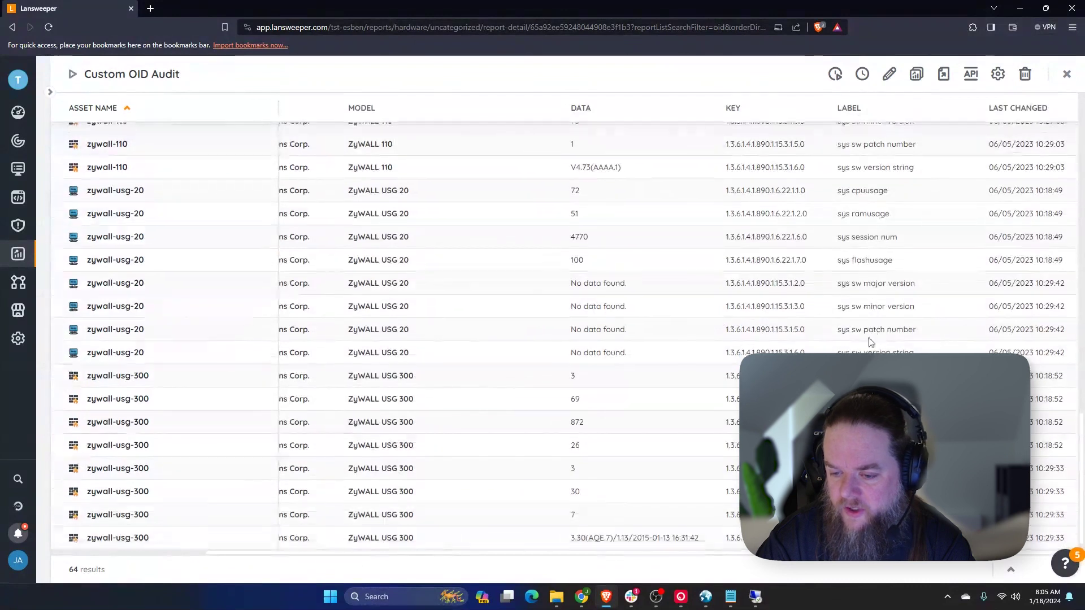
{"action": "scroll", "coordinate": [870, 319], "scroll_direction": "up", "scroll_amount": 10}
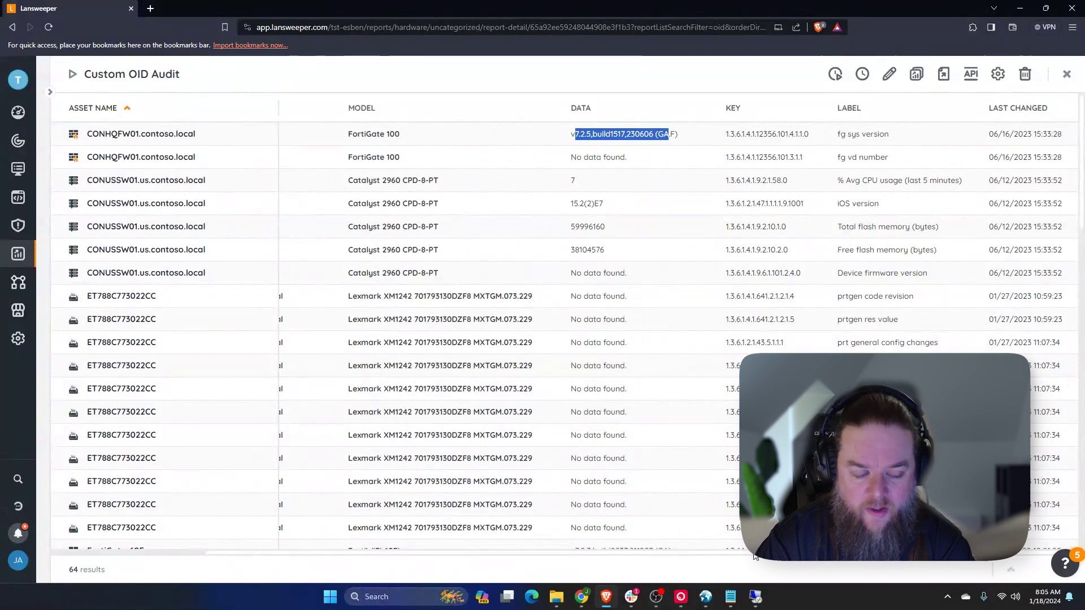
{"action": "left_click_drag", "start_coordinate": [754, 557], "coordinate": [477, 556]}
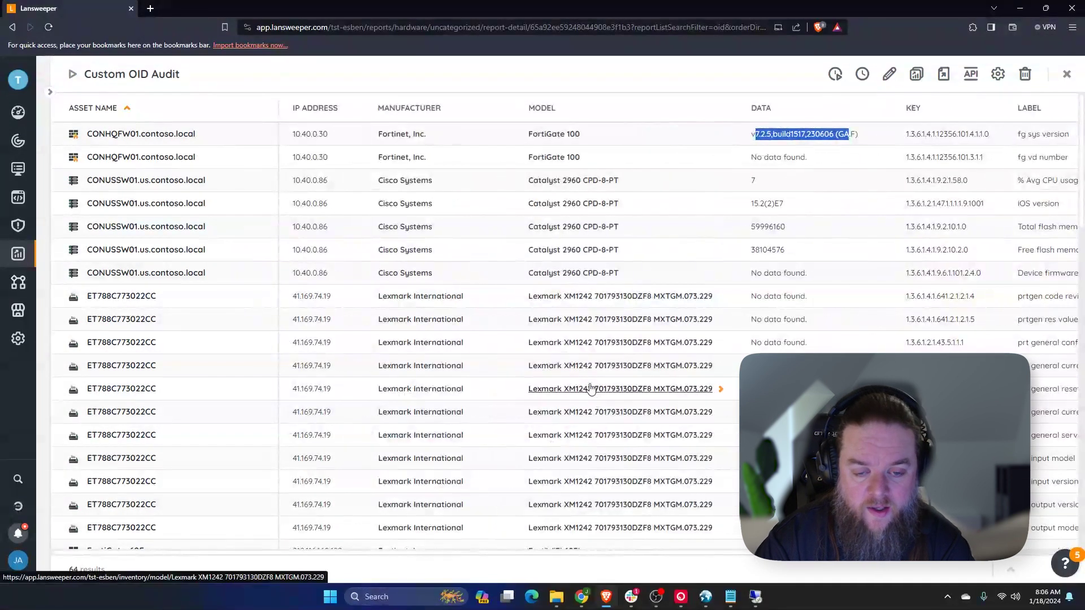
{"action": "left_click", "coordinate": [797, 207]}
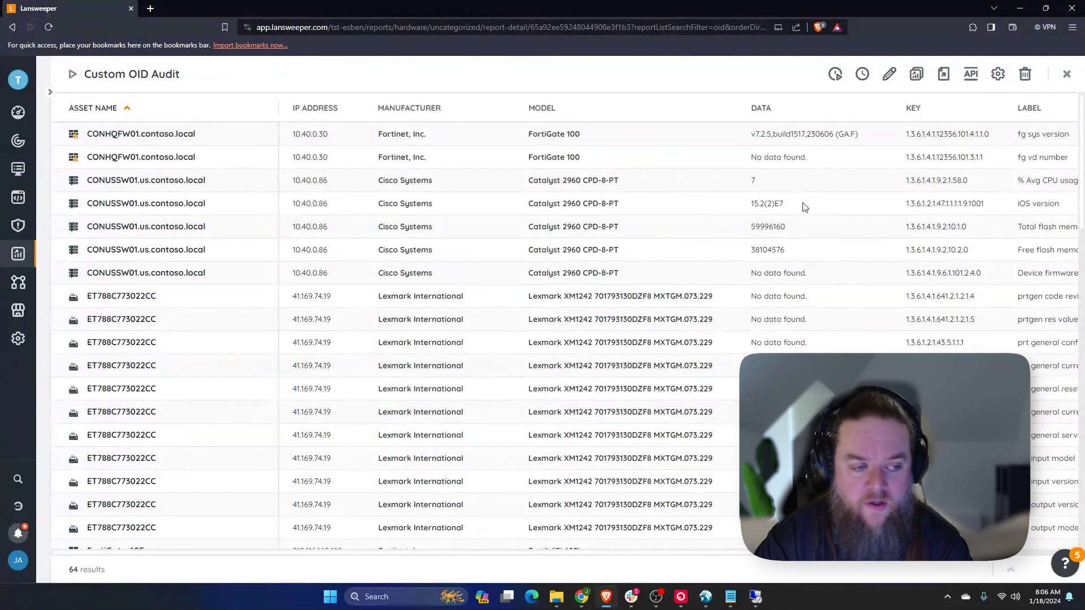